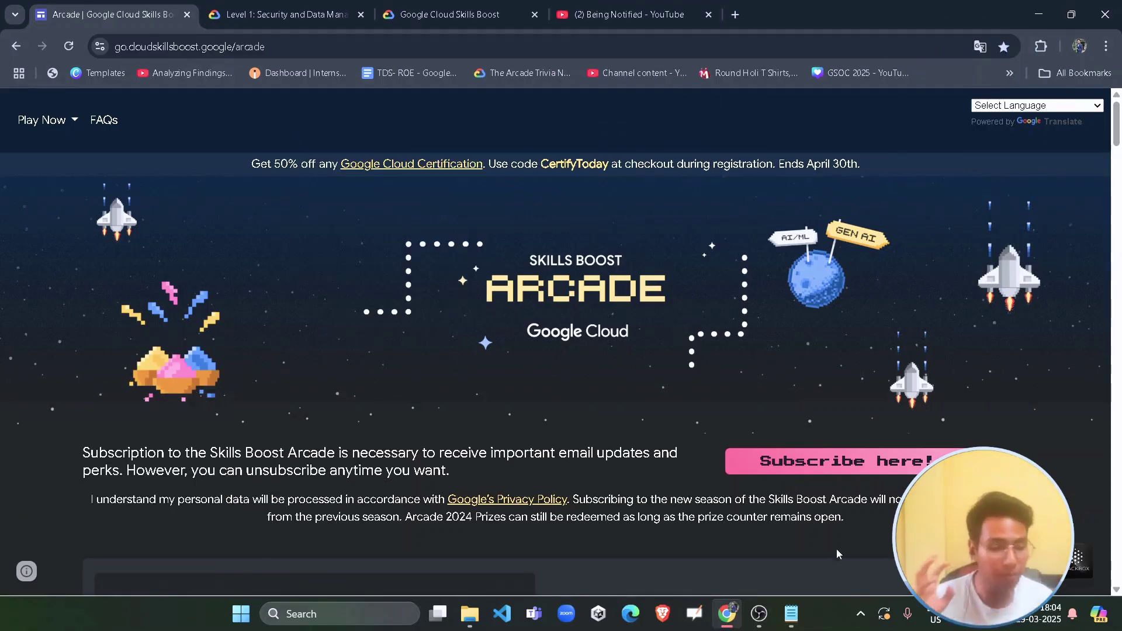
Step: Switch to the Notepad prerequisites note and add "1Apr" at the end of the "pre-requisite for Arcade Facilitator Program:" heading
{"action": "left_click", "coordinate": [792, 614]}
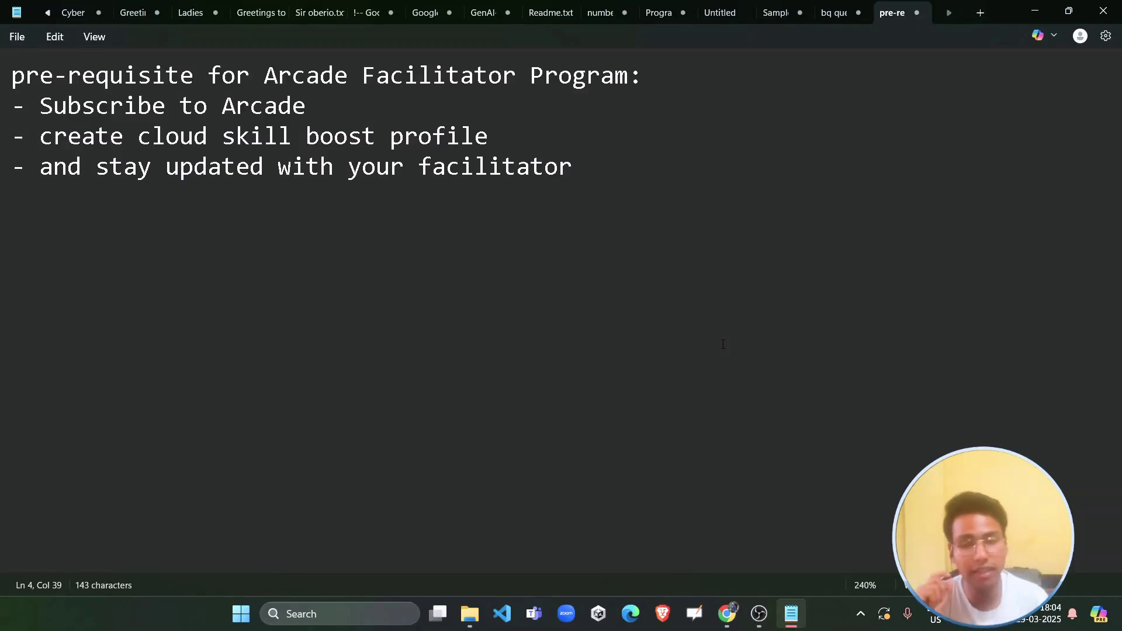
{"action": "left_click_drag", "start_coordinate": [292, 88], "coordinate": [602, 84]}
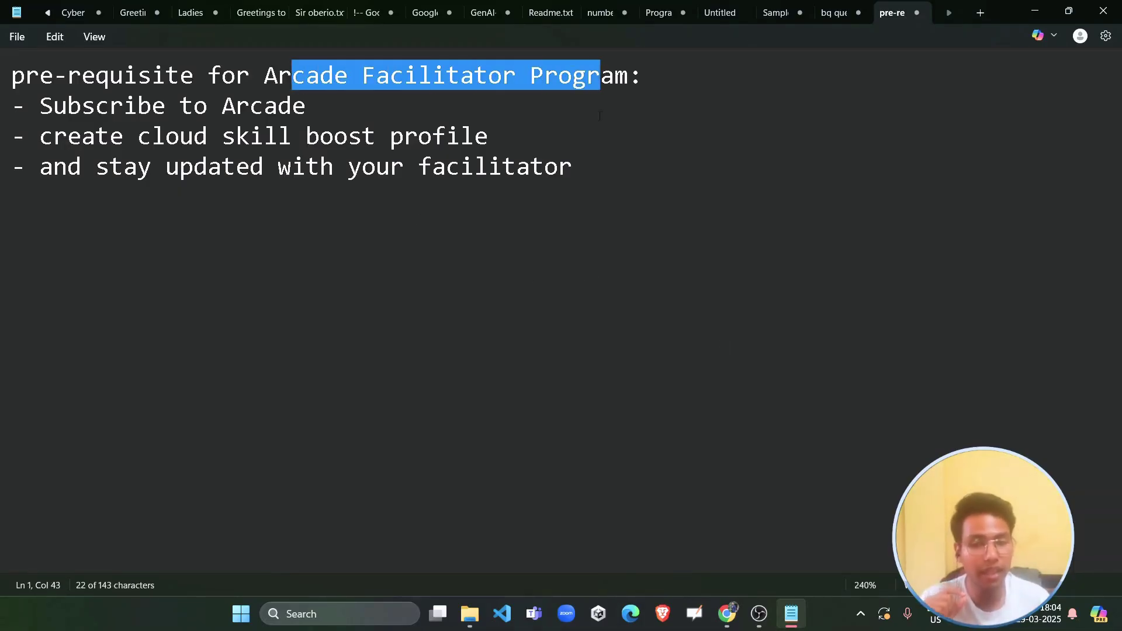
{"action": "left_click", "coordinate": [584, 173]}
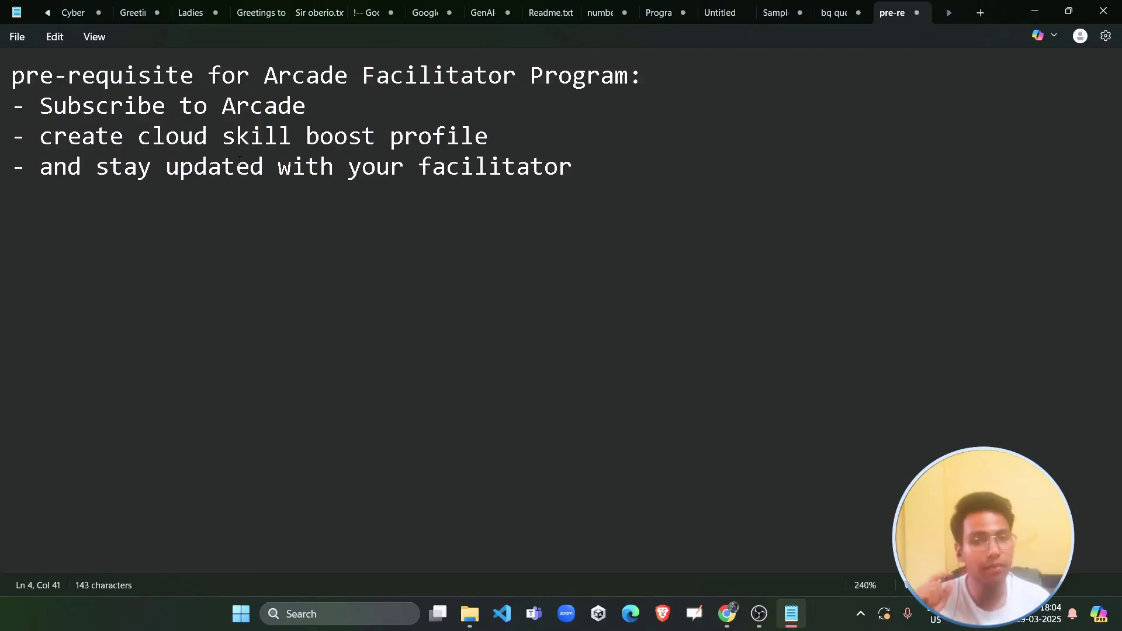
{"action": "left_click", "coordinate": [687, 74]}
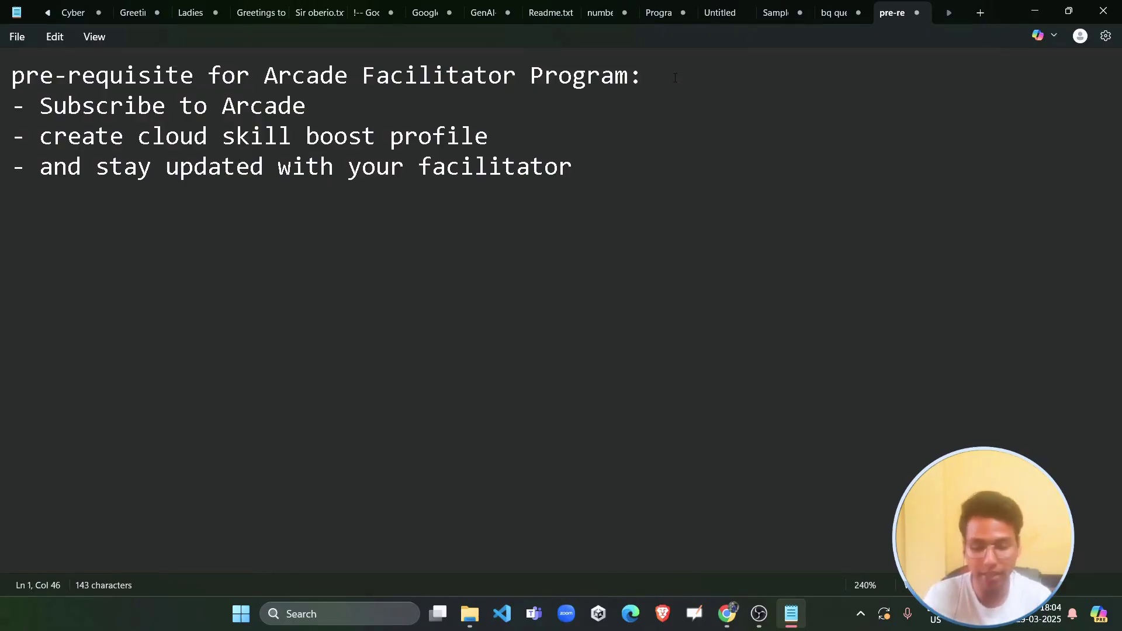
{"action": "type", "text": "1Apr"}
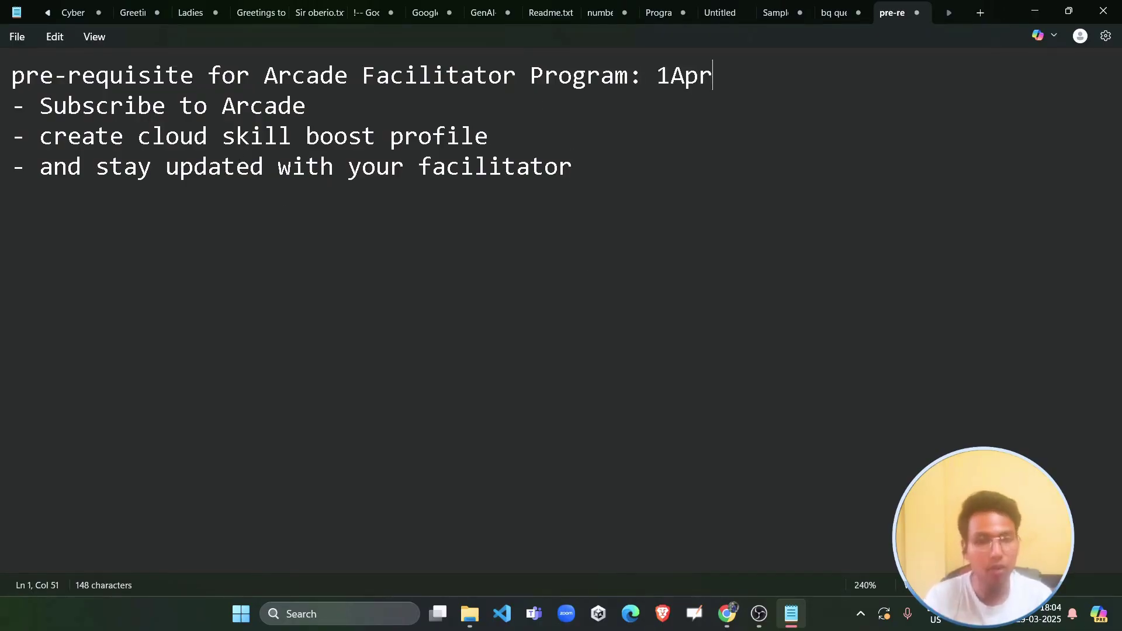
{"action": "left_click", "coordinate": [648, 110]}
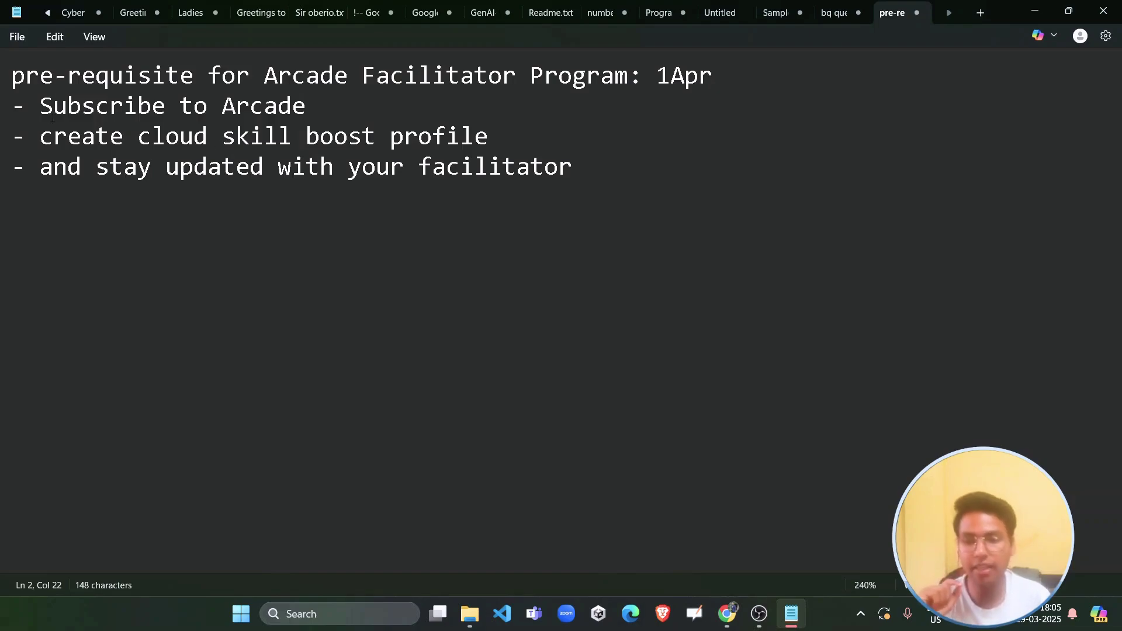
{"action": "left_click_drag", "start_coordinate": [53, 106], "coordinate": [307, 106]}
{"action": "left_click", "coordinate": [389, 256]}
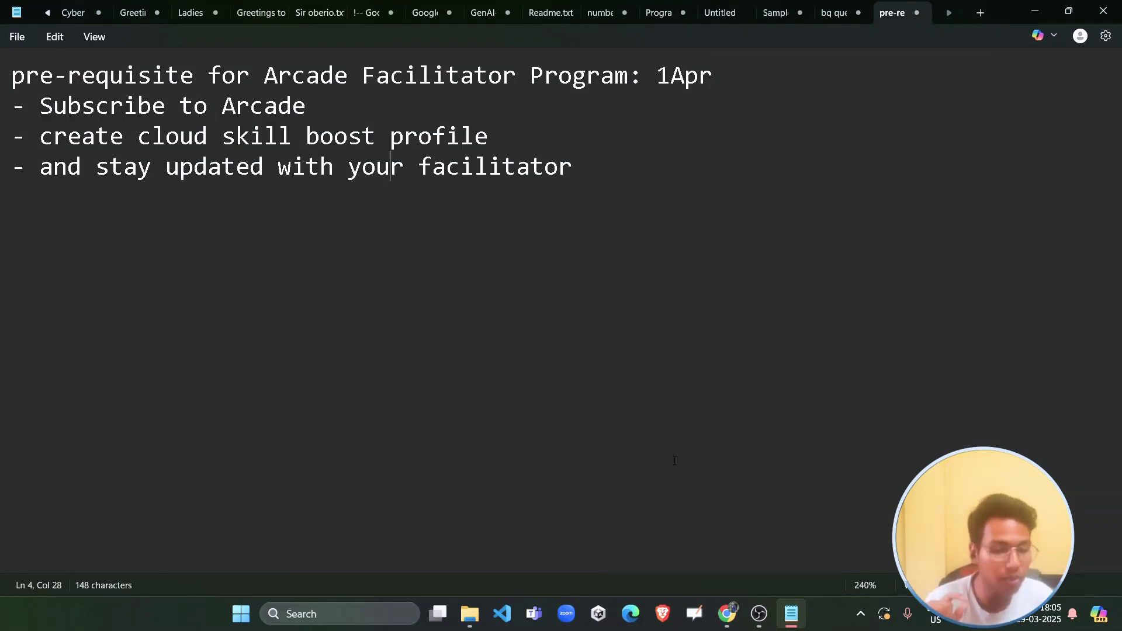
Step: Switch to Chrome and open the subscription form from the Skills Boost Arcade page at go.cloudskillsboost.google/arcade
{"action": "left_click", "coordinate": [727, 613]}
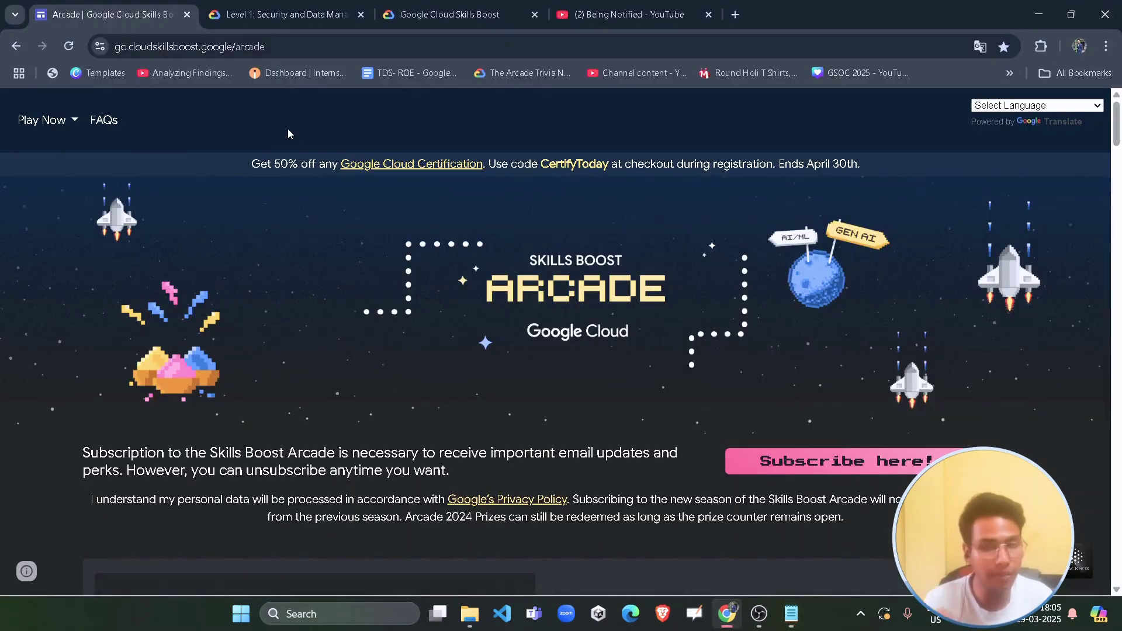
{"action": "left_click", "coordinate": [293, 50]}
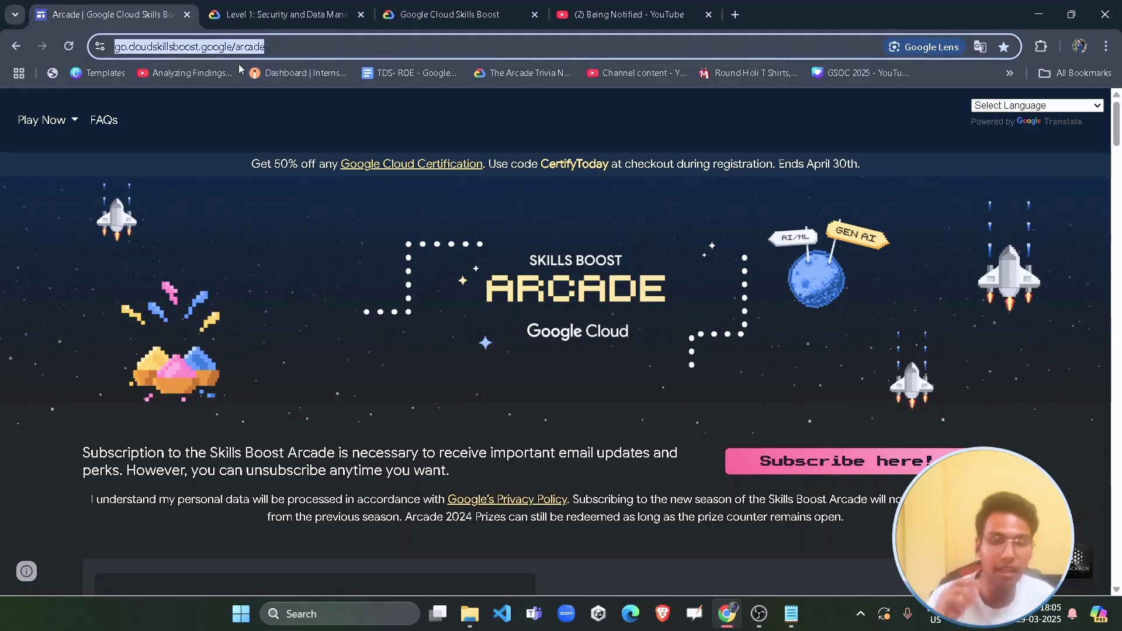
{"action": "left_click", "coordinate": [244, 220]}
{"action": "scroll", "coordinate": [483, 329], "scroll_direction": "down", "scroll_amount": 4}
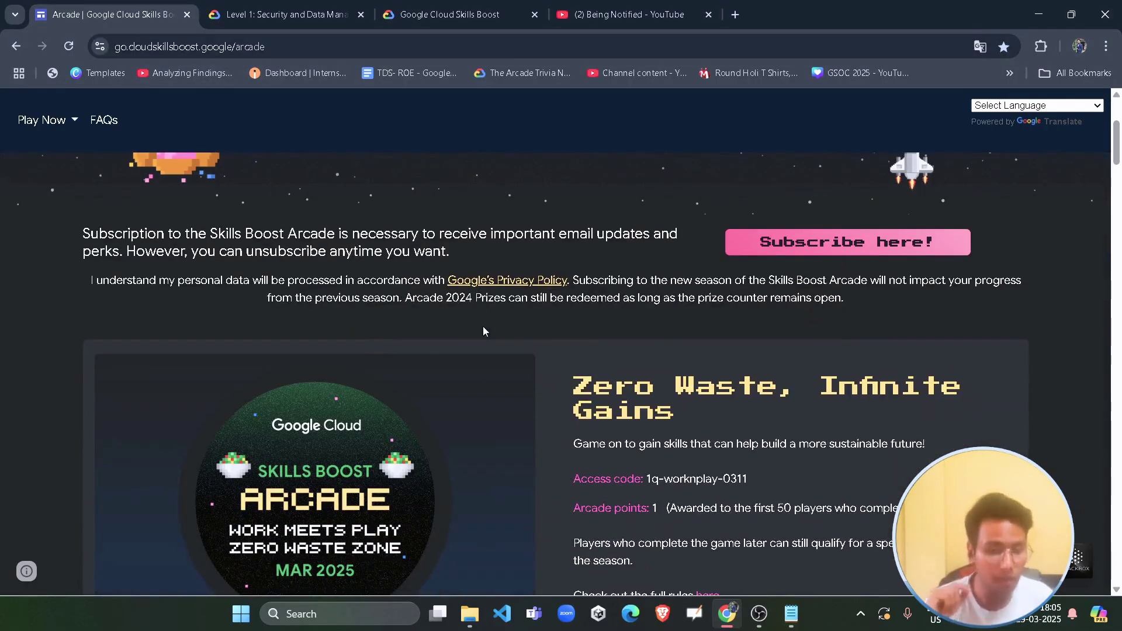
{"action": "left_click", "coordinate": [849, 242]}
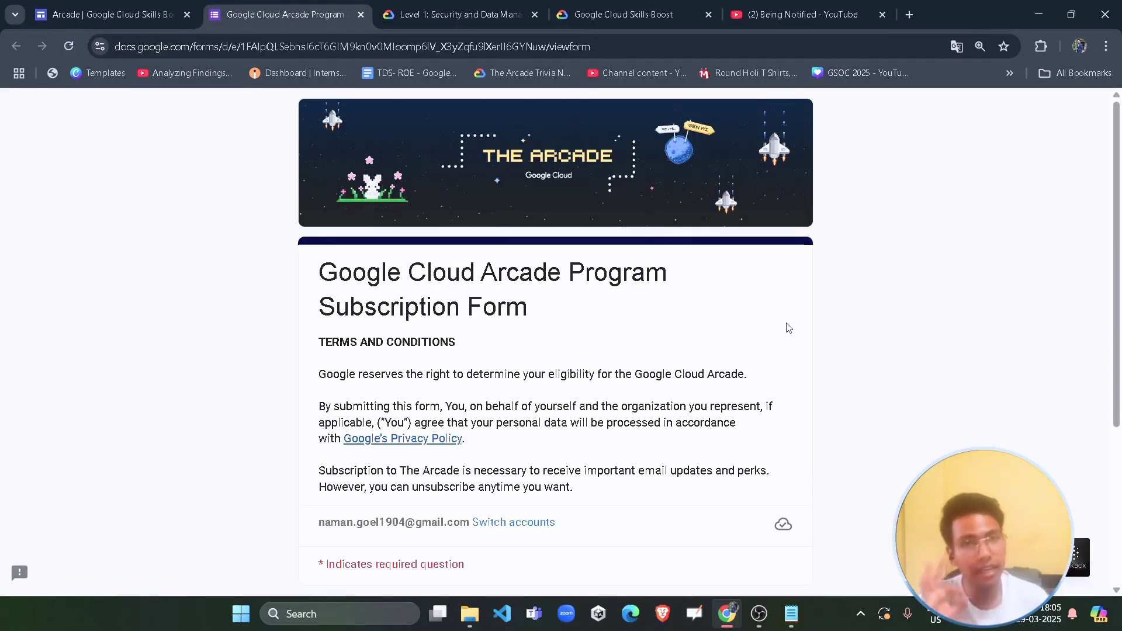
Step: Review the first page of the Google Cloud Arcade Program Subscription Form, including its terms and conditions and the email question
{"action": "scroll", "coordinate": [696, 326], "scroll_direction": "down", "scroll_amount": 1}
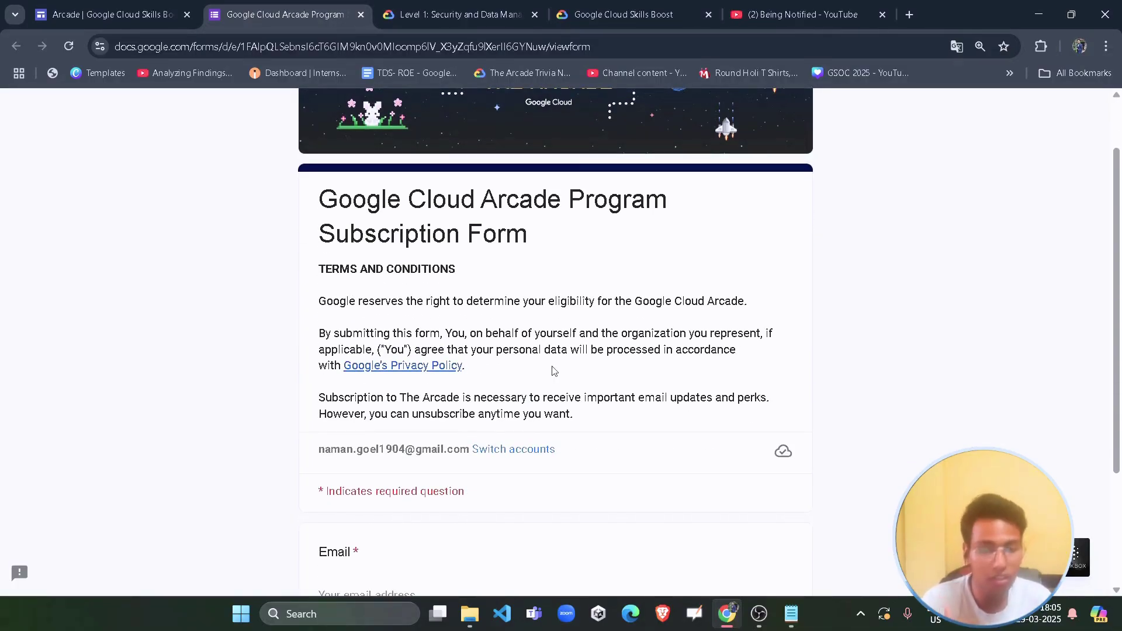
{"action": "scroll", "coordinate": [369, 394], "scroll_direction": "down", "scroll_amount": 3}
{"action": "scroll", "coordinate": [410, 380], "scroll_direction": "up", "scroll_amount": 3}
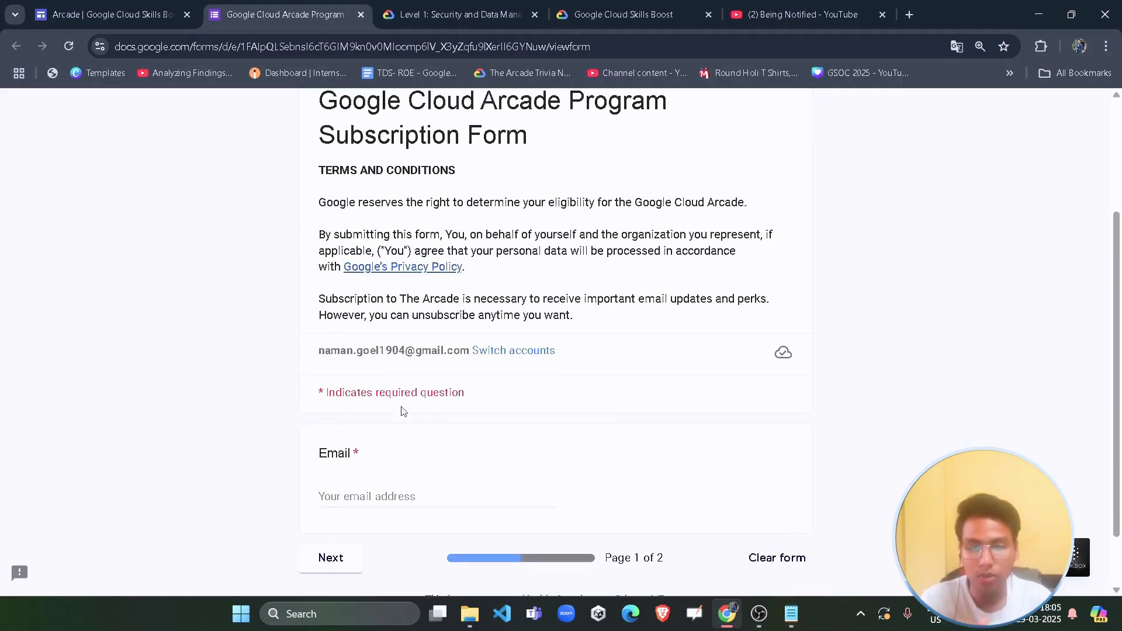
{"action": "scroll", "coordinate": [438, 367], "scroll_direction": "down", "scroll_amount": 1}
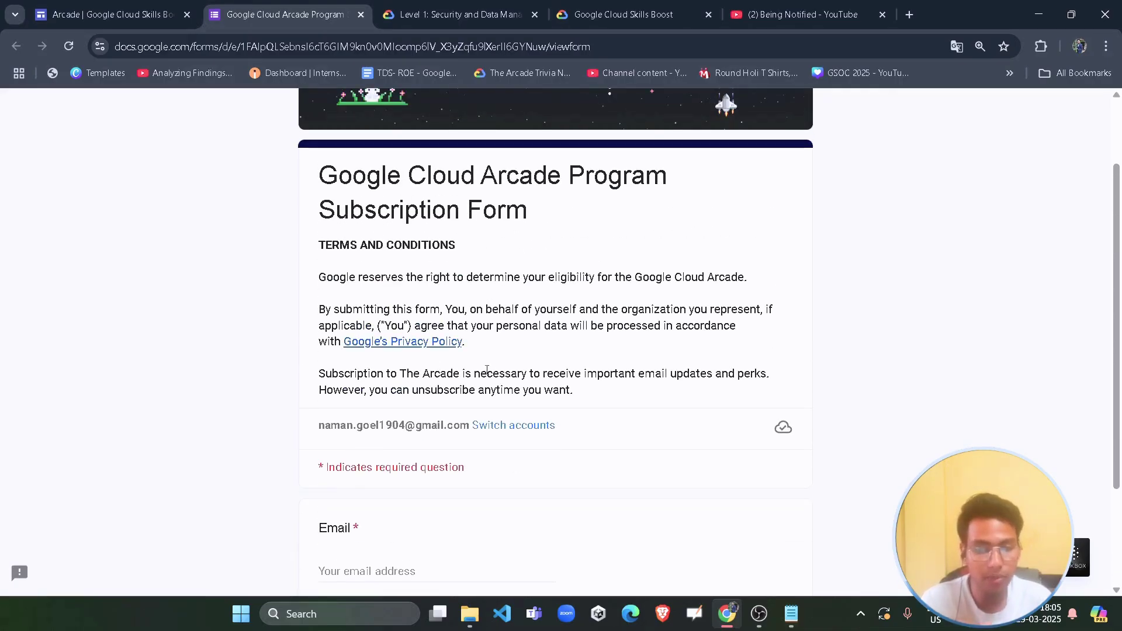
{"action": "scroll", "coordinate": [468, 370], "scroll_direction": "down", "scroll_amount": 3}
{"action": "scroll", "coordinate": [459, 326], "scroll_direction": "up", "scroll_amount": 4}
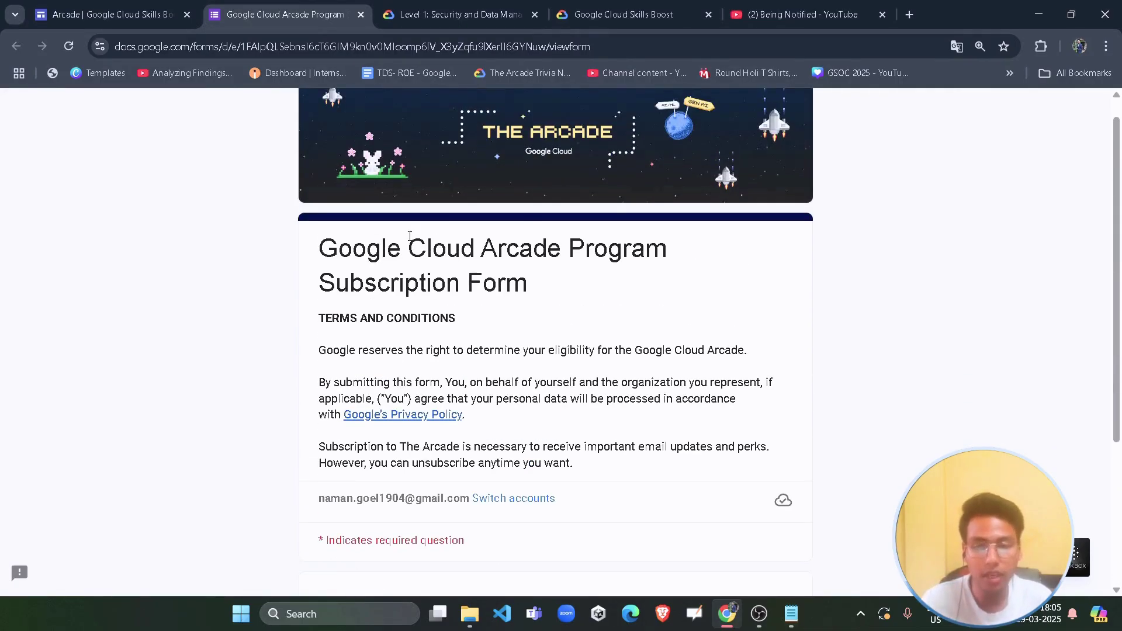
{"action": "left_click_drag", "start_coordinate": [386, 248], "coordinate": [465, 334]}
{"action": "left_click", "coordinate": [656, 346]}
{"action": "scroll", "coordinate": [451, 351], "scroll_direction": "down", "scroll_amount": 4}
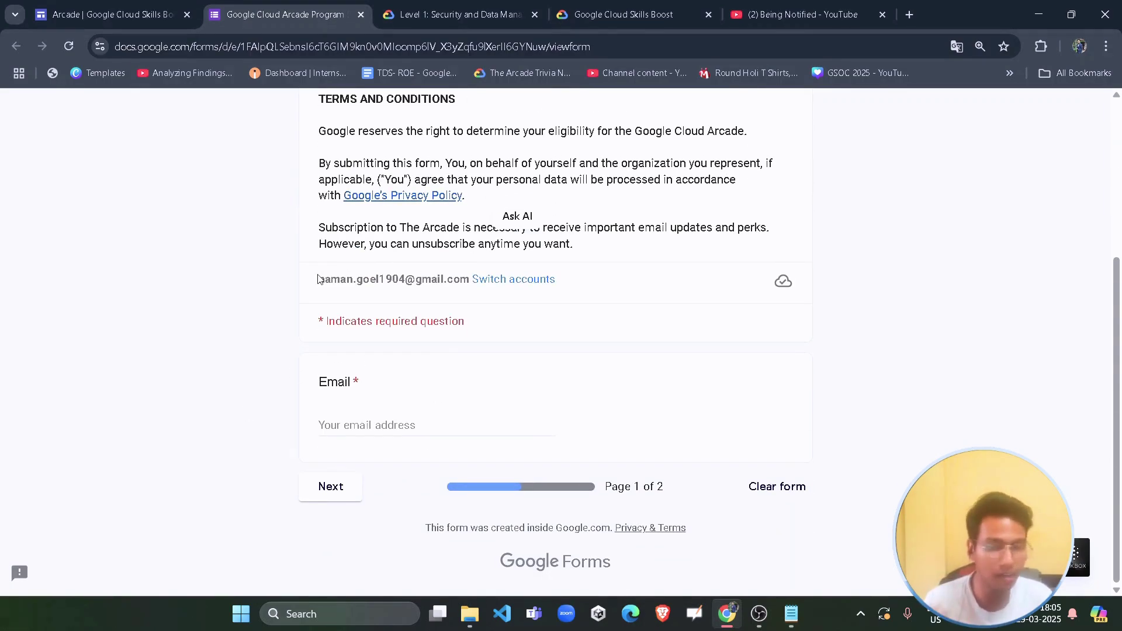
Step: Copy the signed-in account's email address into the required Email field and continue to the form's second page
{"action": "left_click_drag", "start_coordinate": [318, 279], "coordinate": [407, 280]}
{"action": "left_click", "coordinate": [420, 423]}
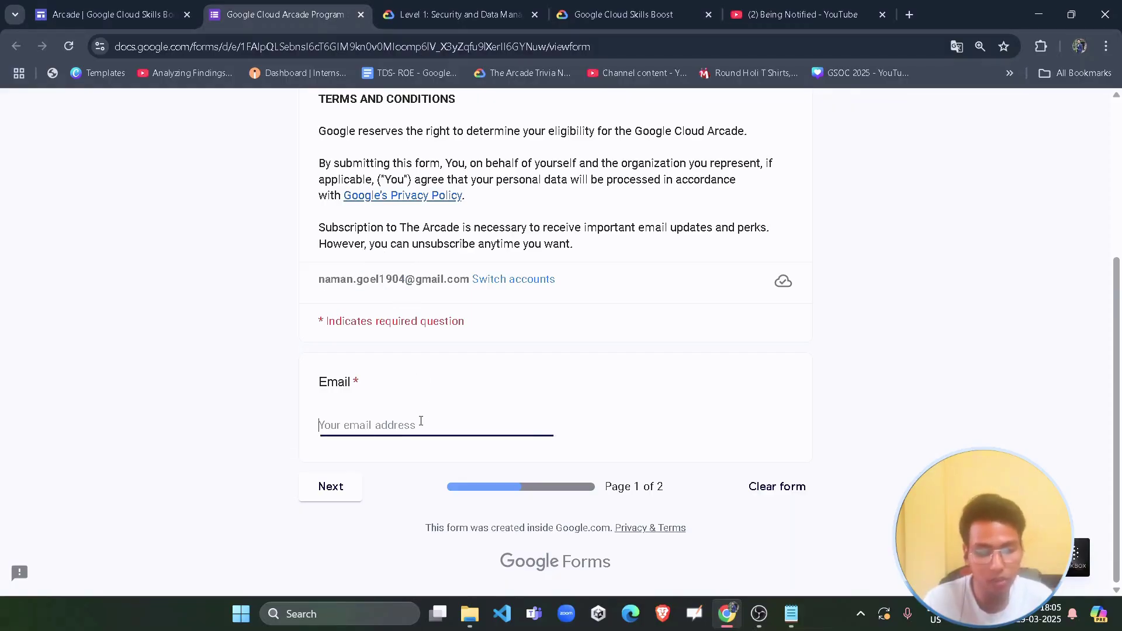
{"action": "left_click_drag", "start_coordinate": [318, 279], "coordinate": [466, 279]}
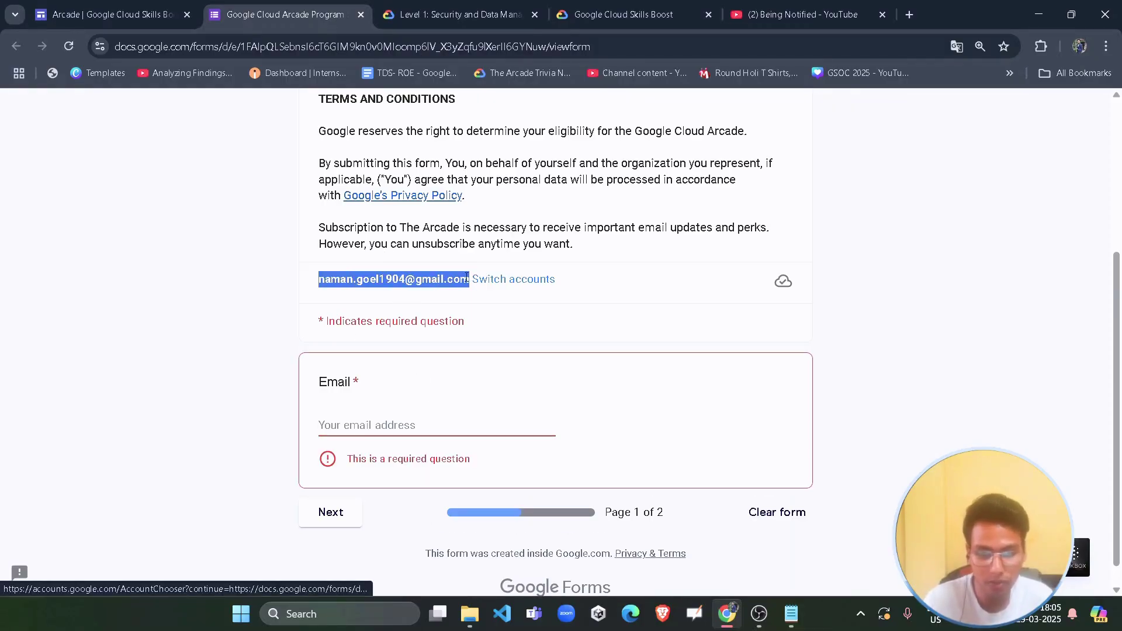
{"action": "key", "text": "ctrl+c"}
{"action": "left_click", "coordinate": [453, 429]}
{"action": "key", "text": "ctrl+v"}
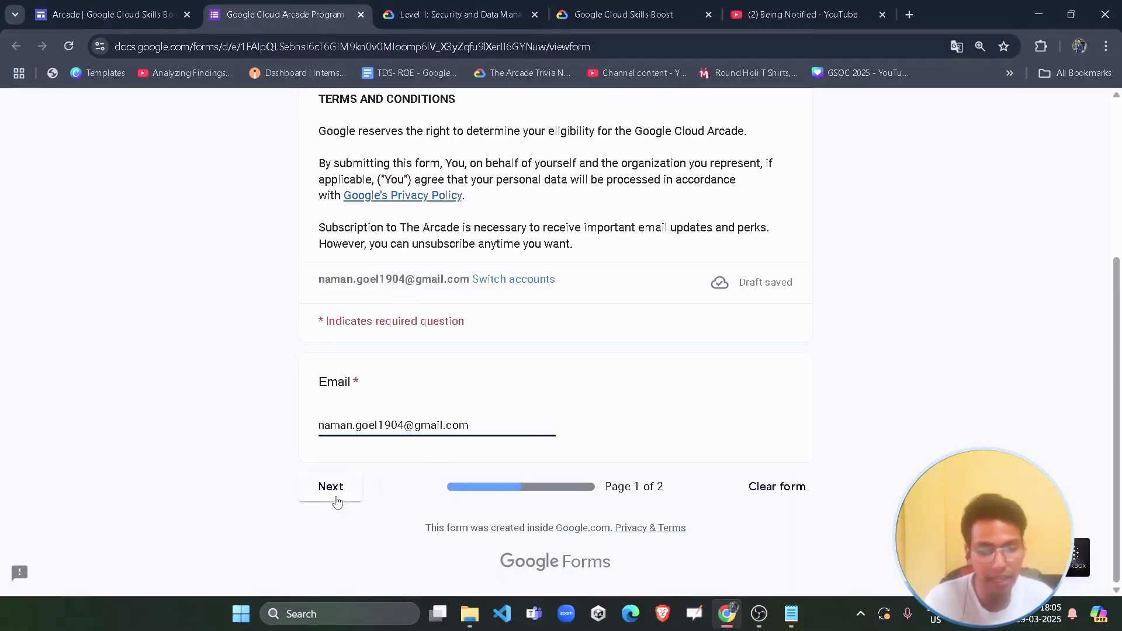
{"action": "left_click", "coordinate": [336, 501]}
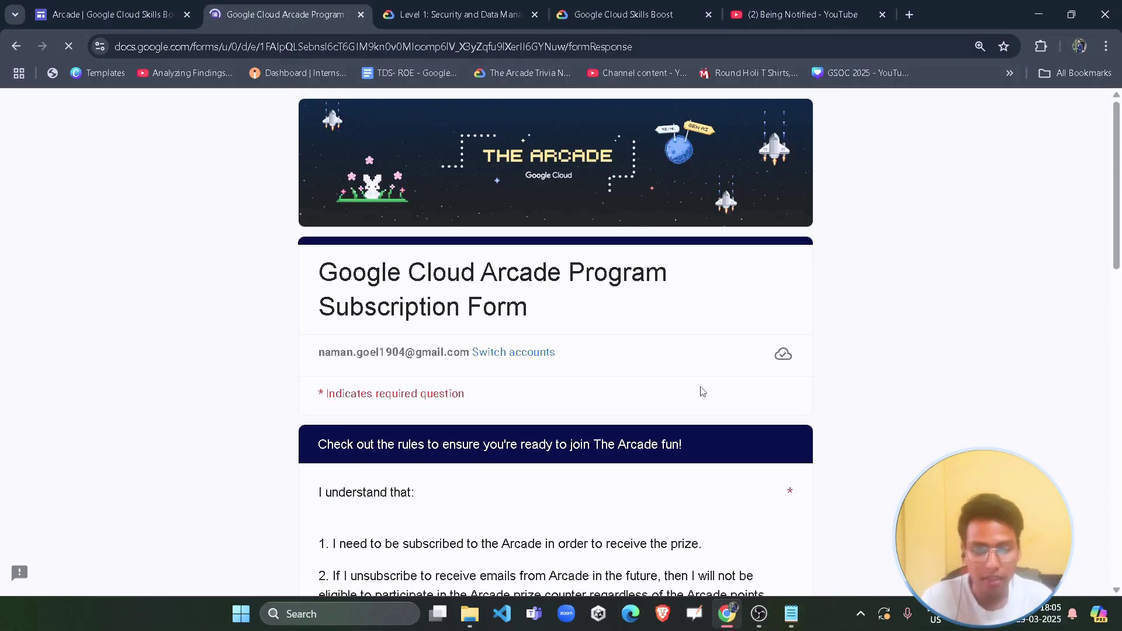
Step: Read Arcade rules 1 and 2 on being subscribed and on unsubscribing from the emails
{"action": "scroll", "coordinate": [369, 409], "scroll_direction": "down", "scroll_amount": 3}
{"action": "left_click_drag", "start_coordinate": [326, 319], "coordinate": [438, 426]}
{"action": "left_click", "coordinate": [623, 386]}
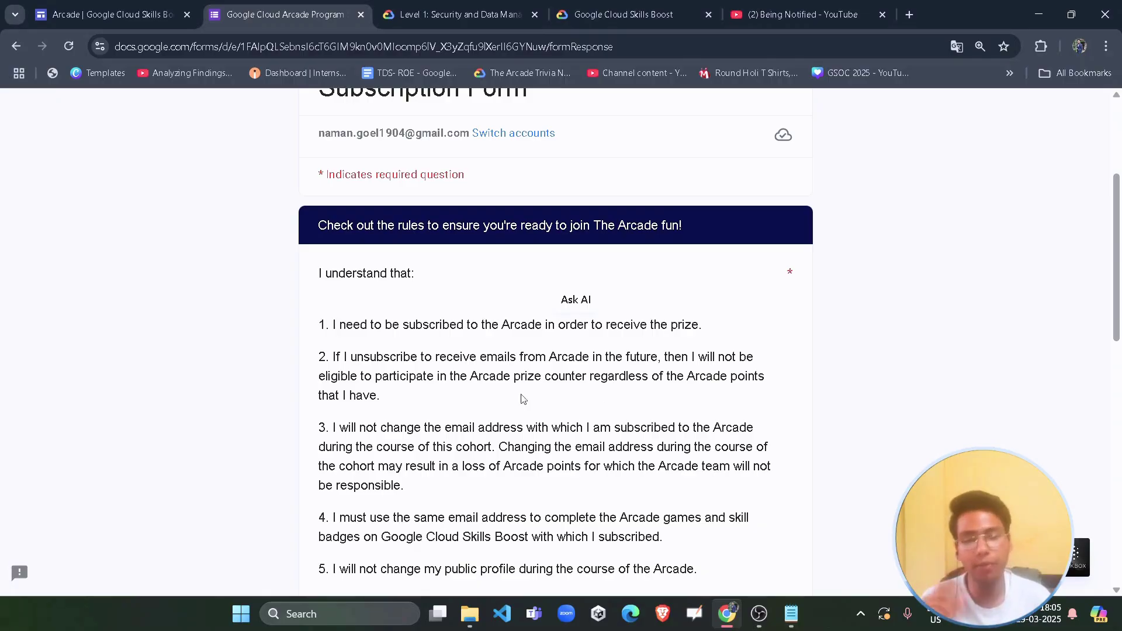
{"action": "scroll", "coordinate": [425, 394], "scroll_direction": "down", "scroll_amount": 1}
{"action": "left_click_drag", "start_coordinate": [353, 251], "coordinate": [526, 257]}
{"action": "left_click", "coordinate": [504, 389]}
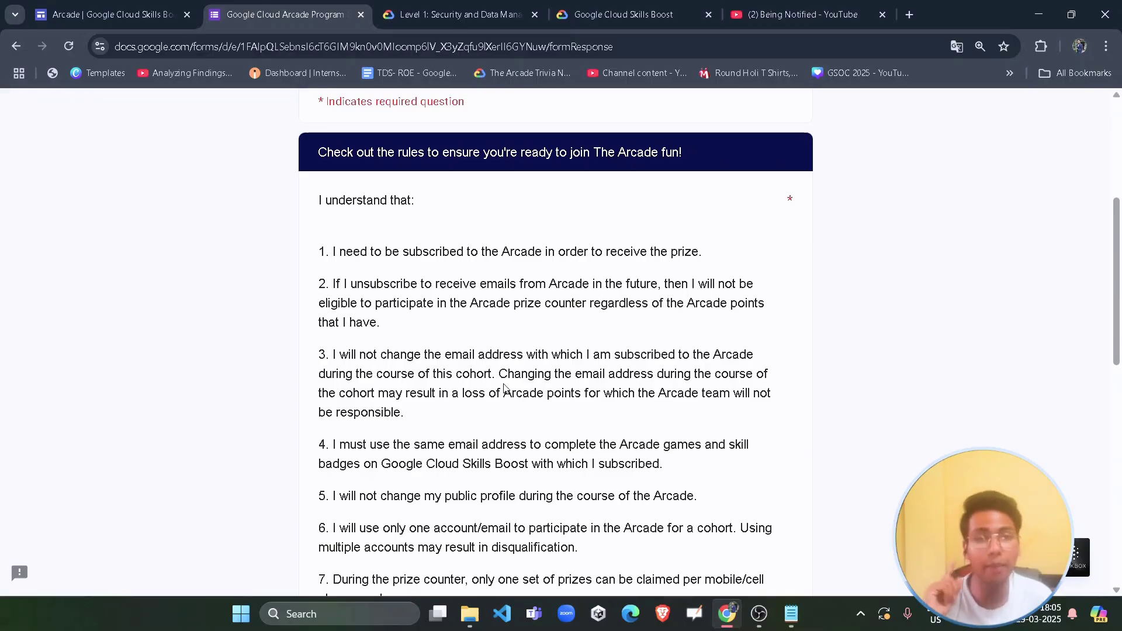
{"action": "scroll", "coordinate": [365, 337], "scroll_direction": "down", "scroll_amount": 1}
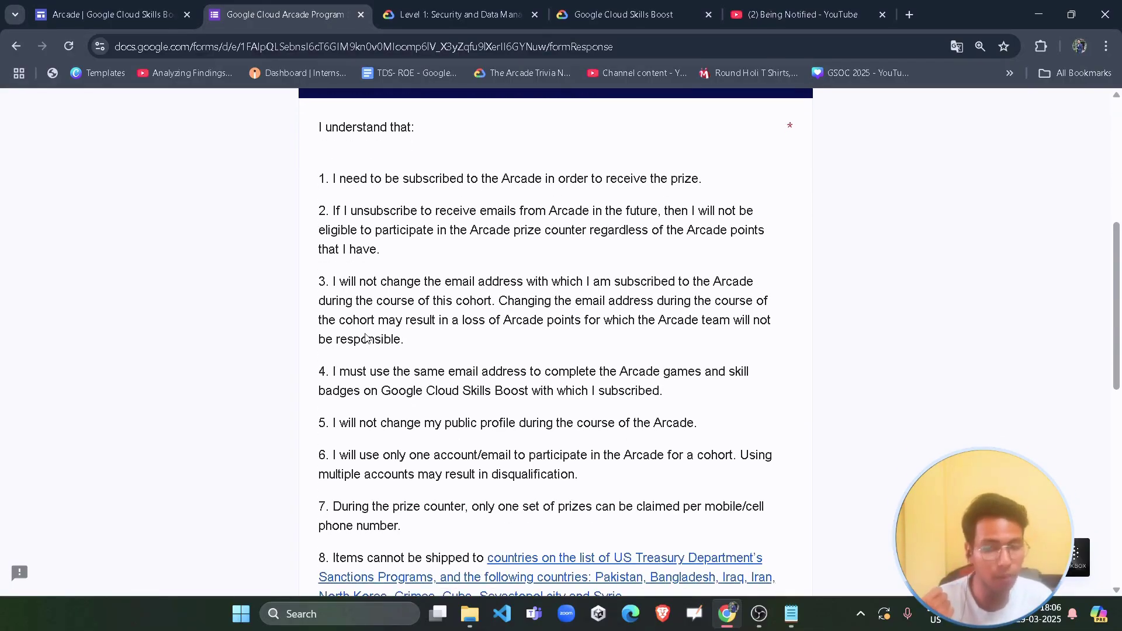
{"action": "left_click_drag", "start_coordinate": [345, 209], "coordinate": [430, 229]}
{"action": "left_click", "coordinate": [448, 338]}
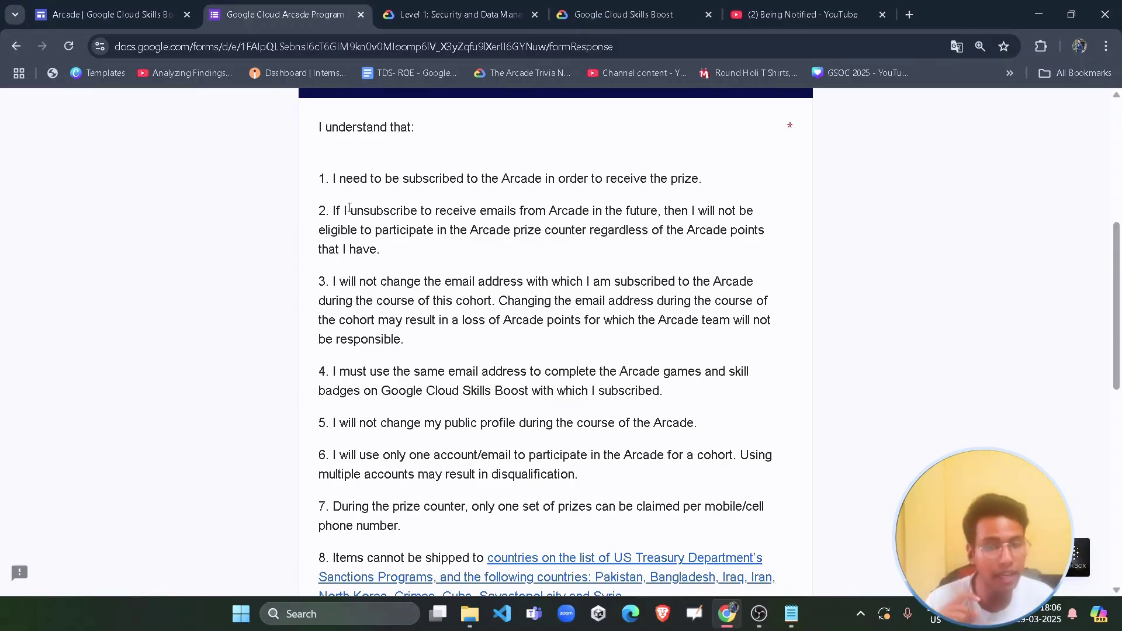
{"action": "left_click_drag", "start_coordinate": [351, 211], "coordinate": [382, 230]}
{"action": "left_click", "coordinate": [385, 280]}
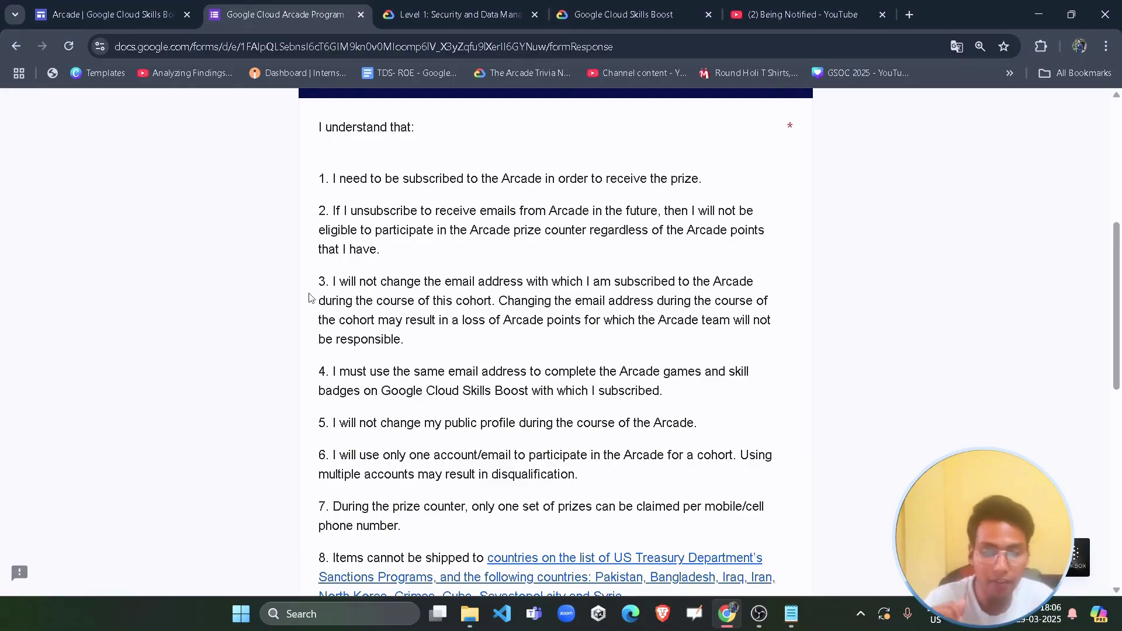
Step: Read Arcade rules 3 to 8 on email address, public profile, single account, prize claims and shipping countries
{"action": "left_click_drag", "start_coordinate": [349, 281], "coordinate": [551, 281]}
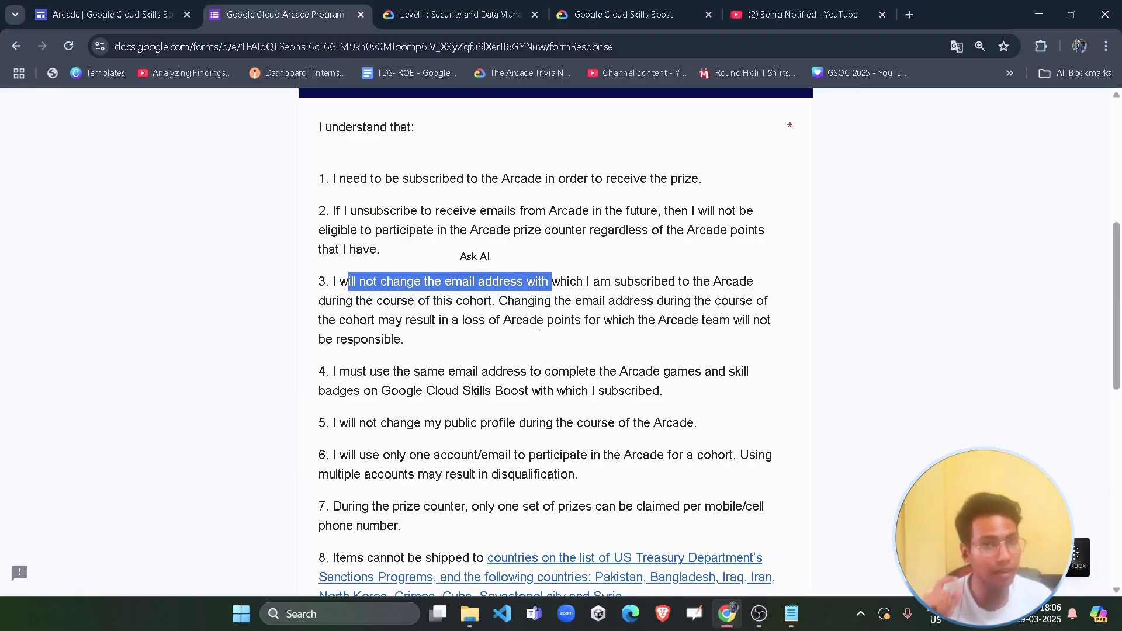
{"action": "scroll", "coordinate": [499, 357], "scroll_direction": "down", "scroll_amount": 3}
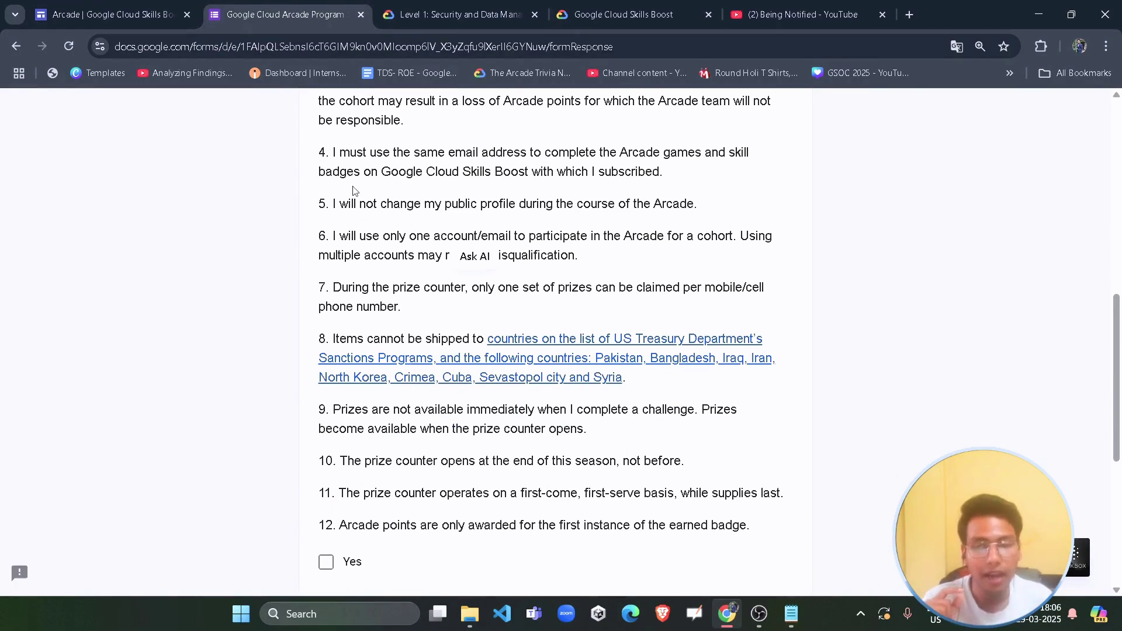
{"action": "left_click_drag", "start_coordinate": [350, 154], "coordinate": [570, 156]}
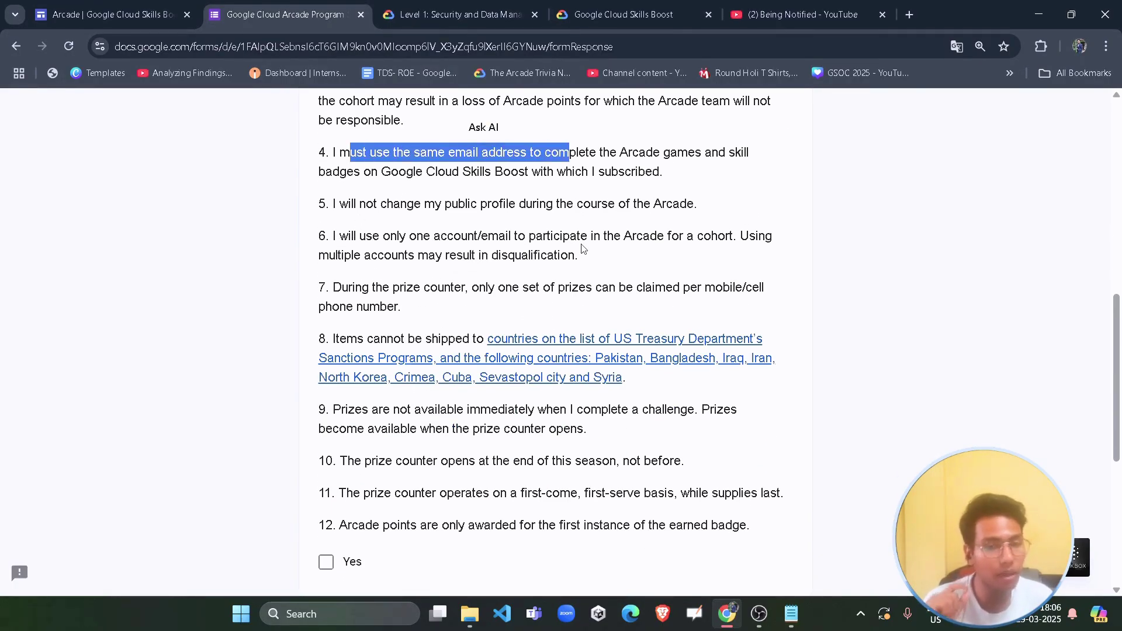
{"action": "left_click_drag", "start_coordinate": [356, 204], "coordinate": [499, 204]}
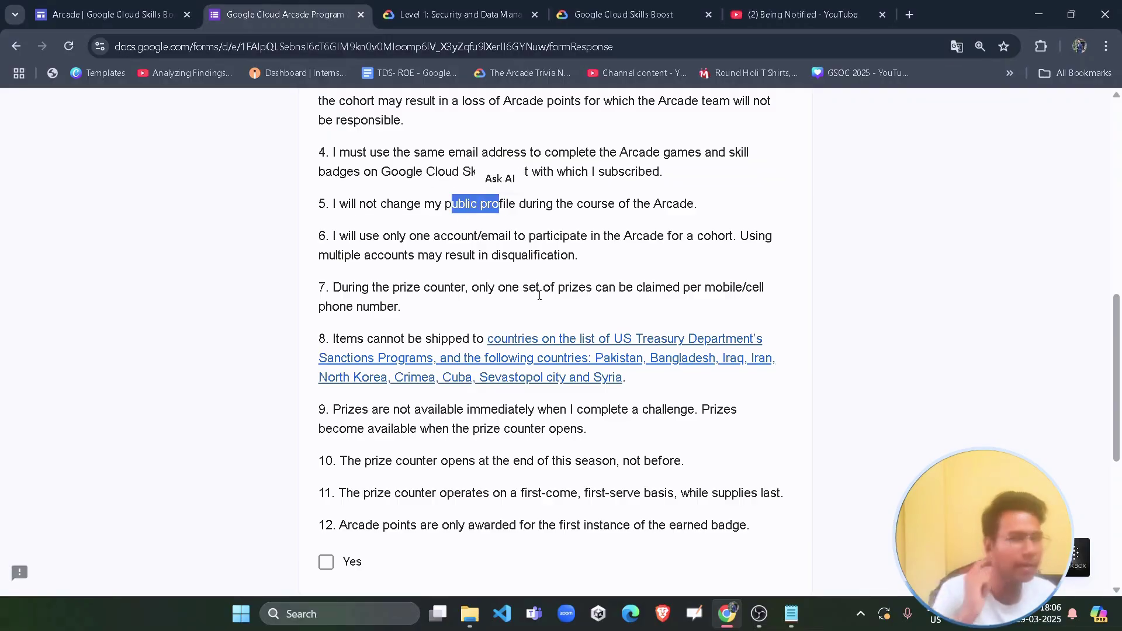
{"action": "left_click", "coordinate": [454, 286]}
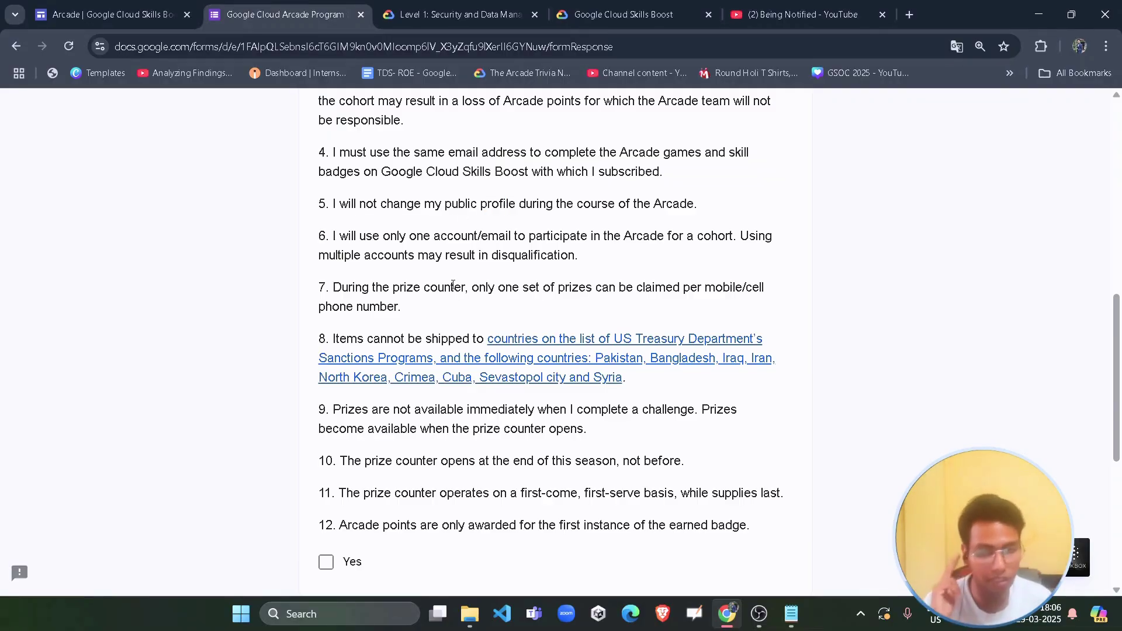
{"action": "left_click_drag", "start_coordinate": [373, 240], "coordinate": [459, 243]}
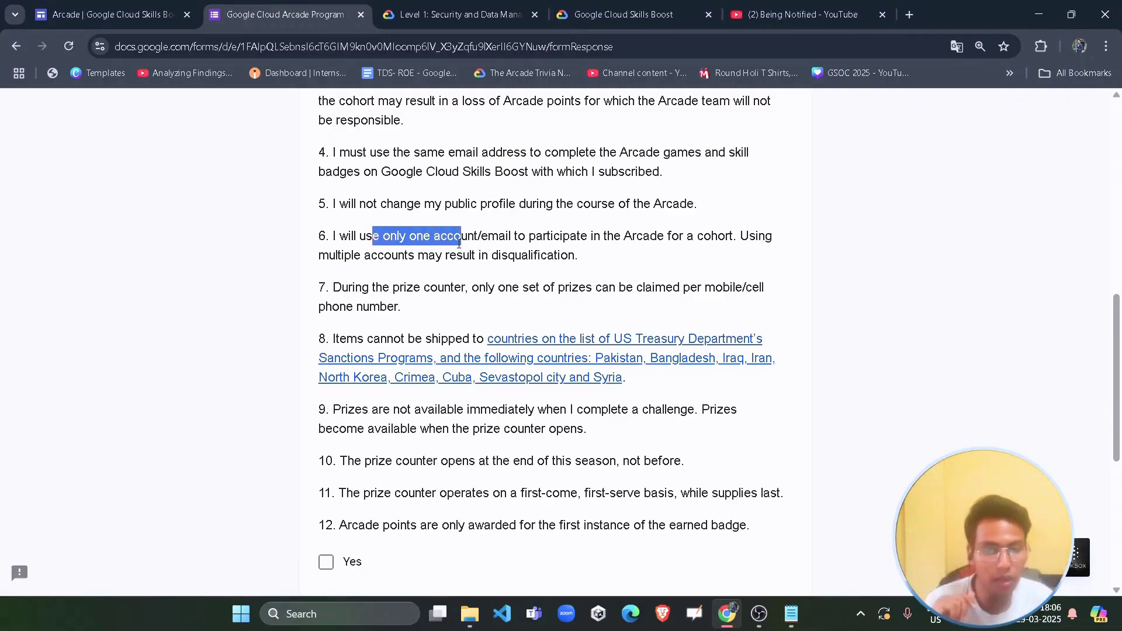
{"action": "left_click", "coordinate": [461, 326]}
{"action": "left_click_drag", "start_coordinate": [356, 288], "coordinate": [559, 290]}
{"action": "left_click", "coordinate": [494, 329]}
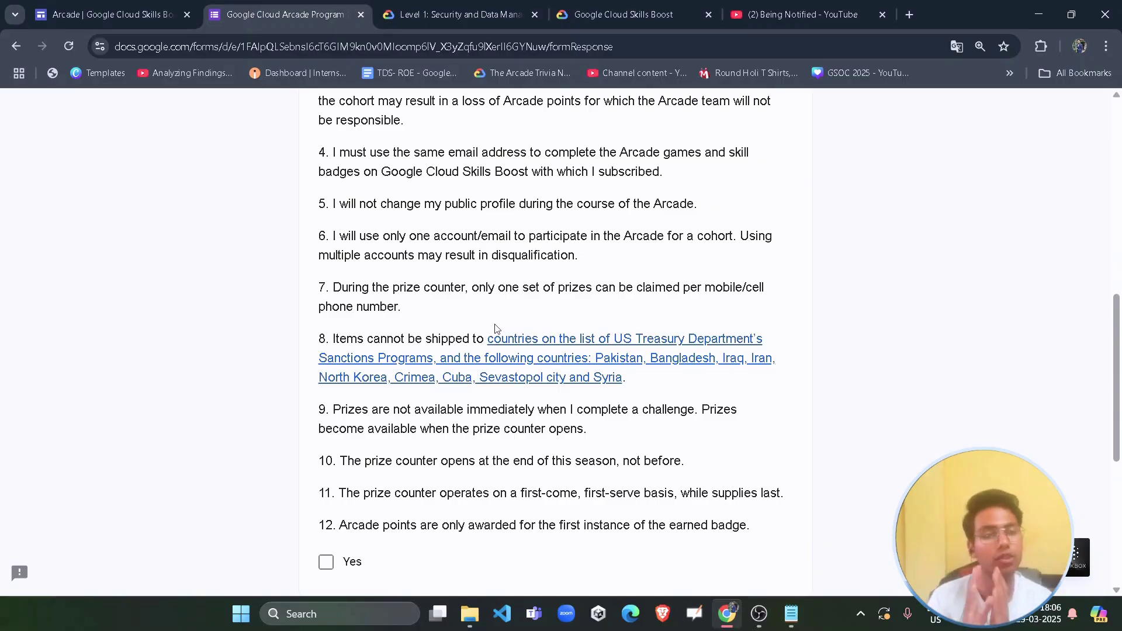
{"action": "left_click_drag", "start_coordinate": [383, 338], "coordinate": [555, 377]}
{"action": "left_click", "coordinate": [363, 417]}
Step: Answer Yes to both the "I understand that" rules and the code of conduct acknowledgement
{"action": "scroll", "coordinate": [363, 418], "scroll_direction": "down", "scroll_amount": 4}
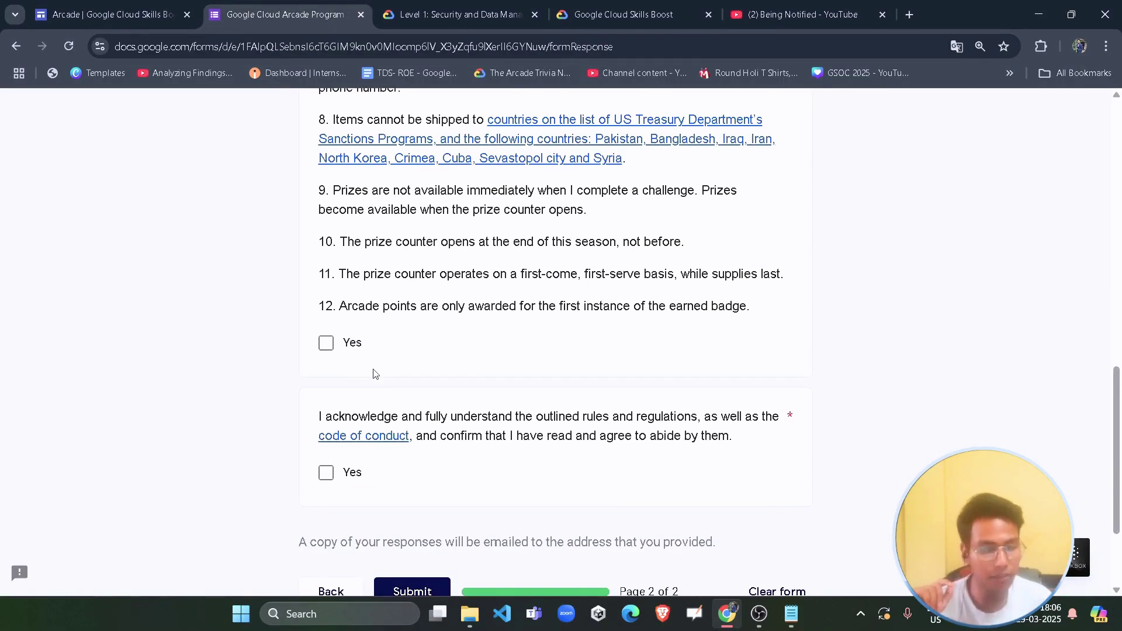
{"action": "scroll", "coordinate": [374, 370], "scroll_direction": "down", "scroll_amount": 1}
{"action": "left_click", "coordinate": [326, 269]}
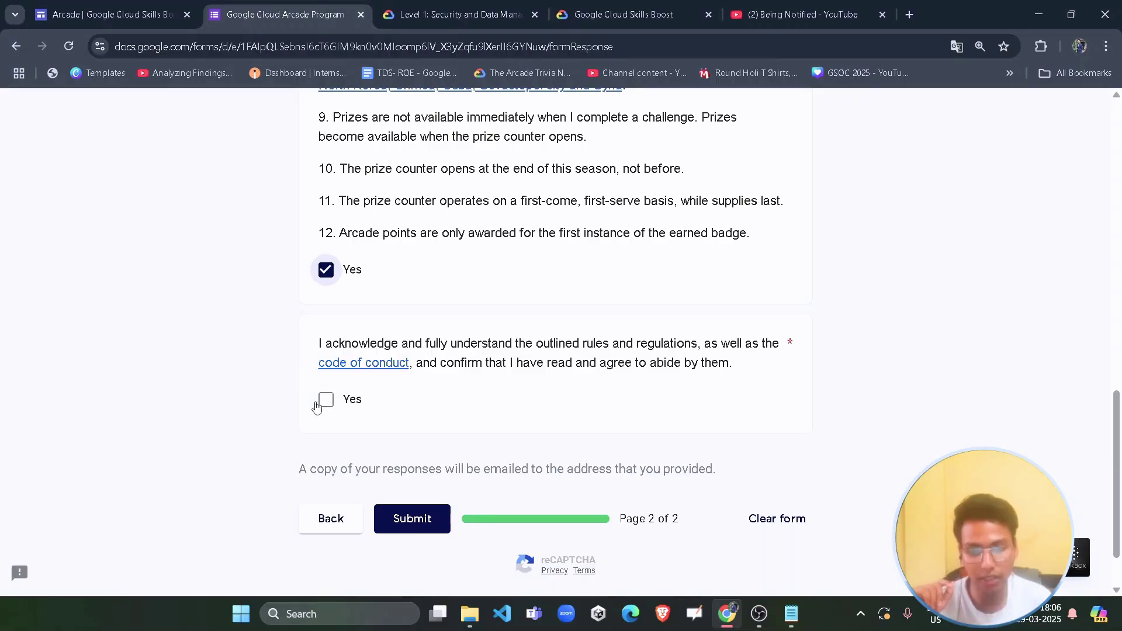
{"action": "left_click", "coordinate": [325, 400]}
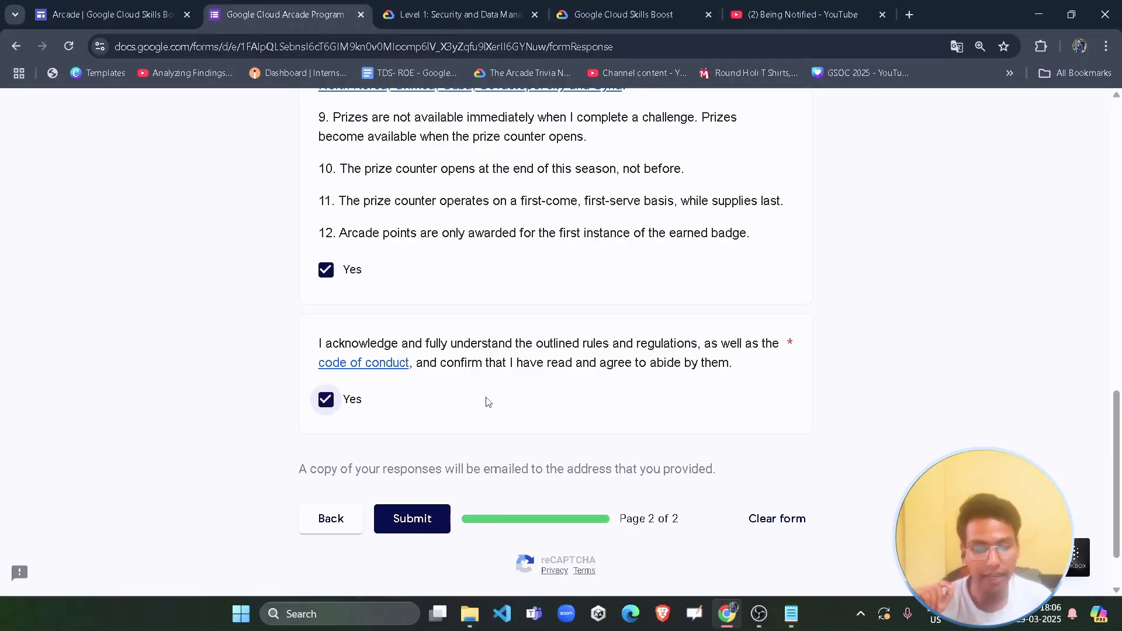
Step: Try to submit the Arcade subscription form and return to the Arcade page
{"action": "left_click", "coordinate": [431, 510]}
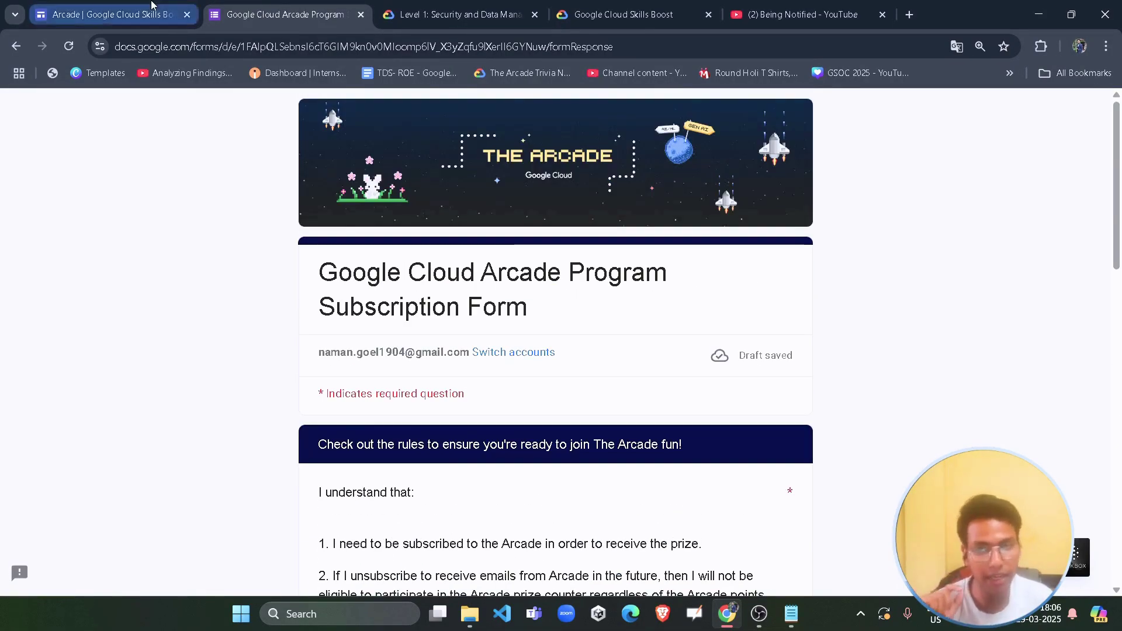
{"action": "left_click", "coordinate": [105, 14]}
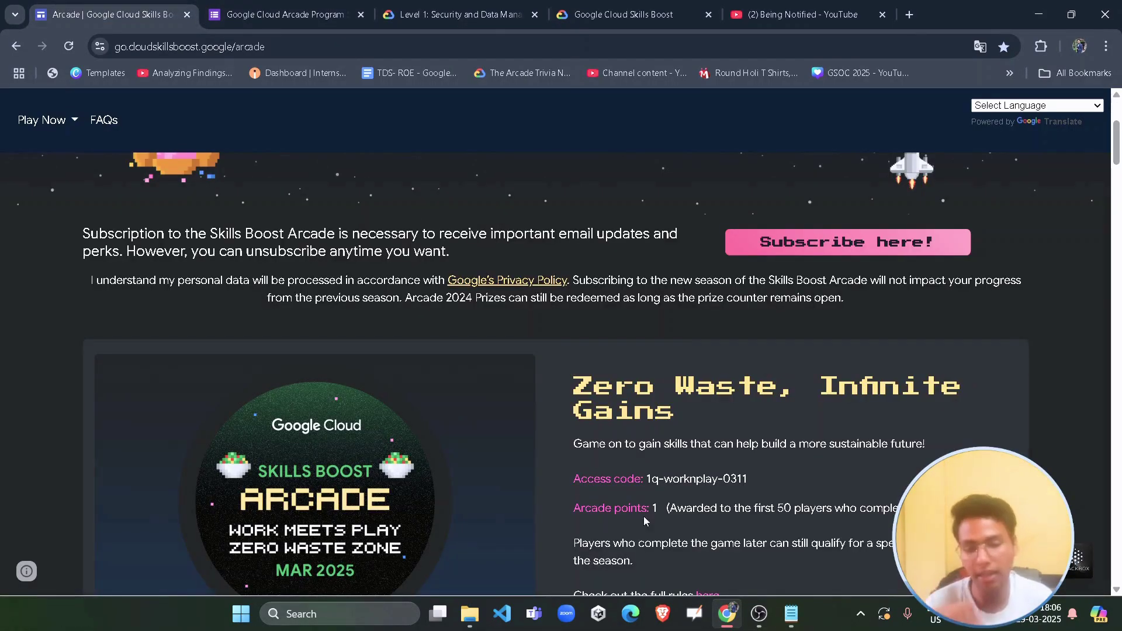
Step: Switch to Notepad and review the prerequisites on subscribing to Arcade and creating a Cloud Skills Boost profile
{"action": "left_click", "coordinate": [790, 613]}
{"action": "left_click_drag", "start_coordinate": [307, 105], "coordinate": [54, 106]}
{"action": "left_click", "coordinate": [236, 166]}
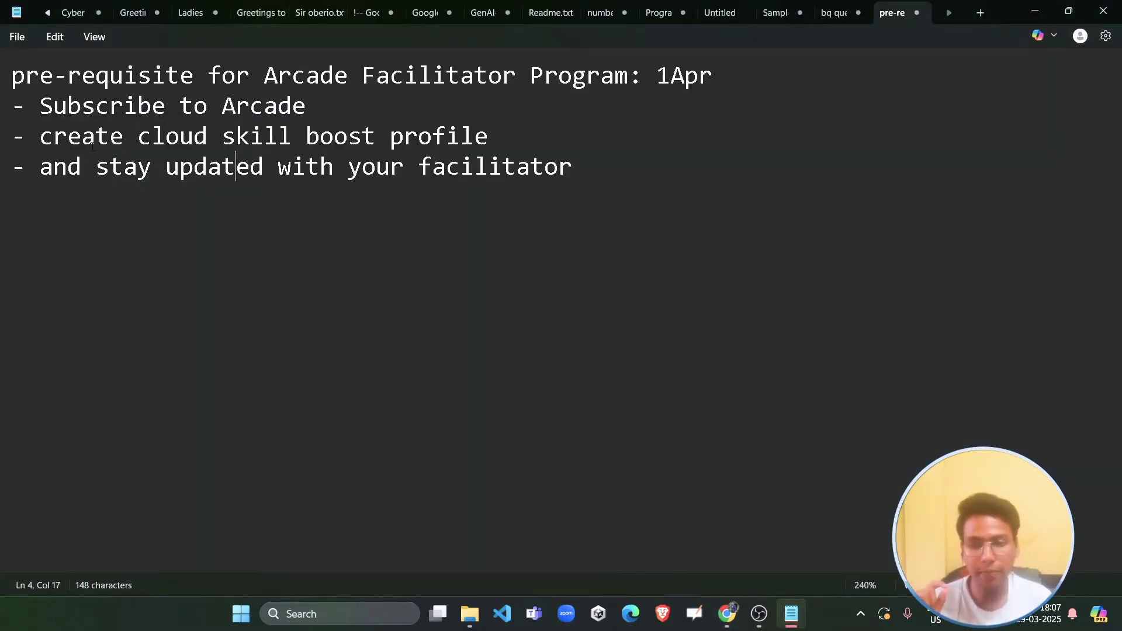
{"action": "left_click_drag", "start_coordinate": [54, 136], "coordinate": [503, 141]}
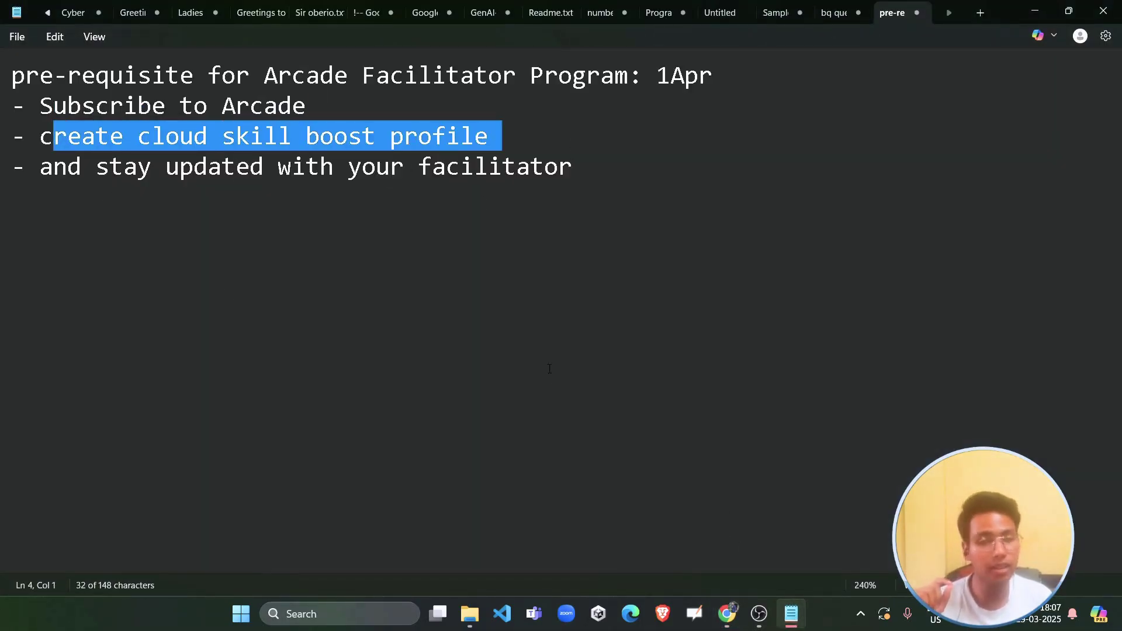
{"action": "left_click", "coordinate": [574, 292]}
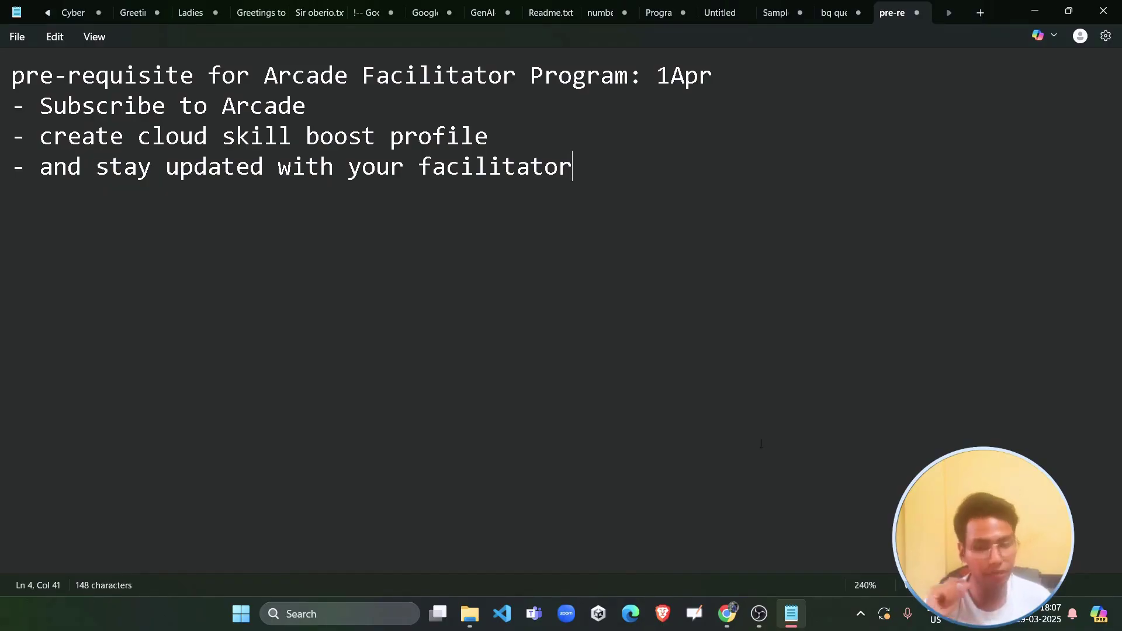
Step: Switch back to Chrome and look through the games on the Arcade page, down to The Arcade Base Camp March
{"action": "left_click", "coordinate": [729, 615]}
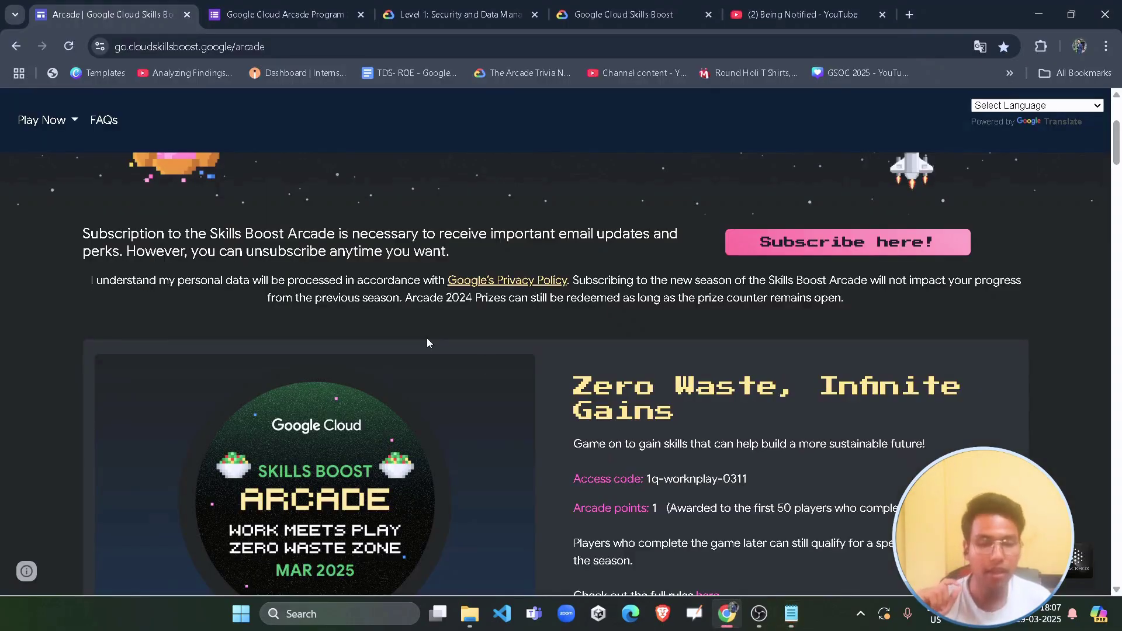
{"action": "scroll", "coordinate": [427, 338], "scroll_direction": "down", "scroll_amount": 2}
{"action": "scroll", "coordinate": [638, 401], "scroll_direction": "down", "scroll_amount": 12}
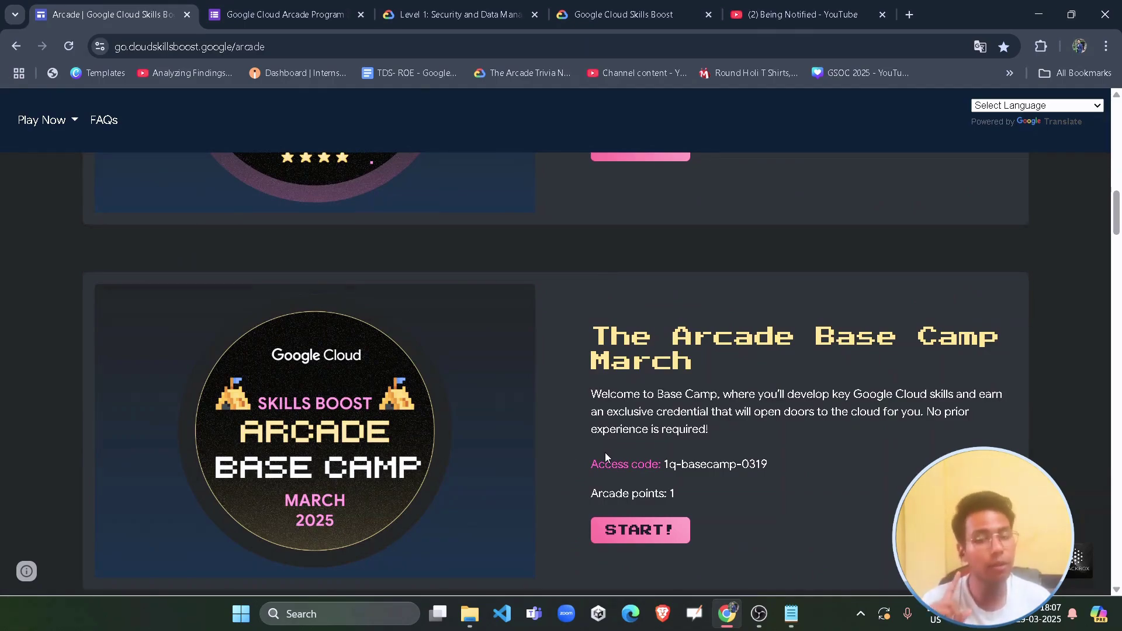
{"action": "scroll", "coordinate": [606, 457], "scroll_direction": "up", "scroll_amount": 5}
{"action": "scroll", "coordinate": [606, 459], "scroll_direction": "up", "scroll_amount": 8}
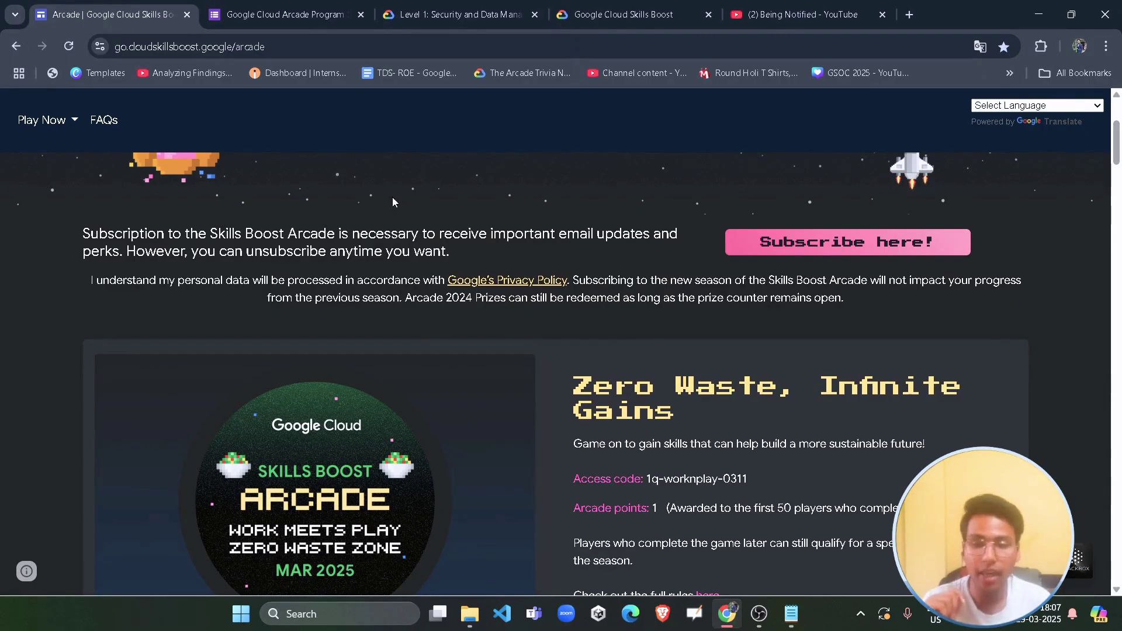
Step: Recheck the profile creation and facilitator update items in the Notepad prerequisite list
{"action": "left_click", "coordinate": [789, 615]}
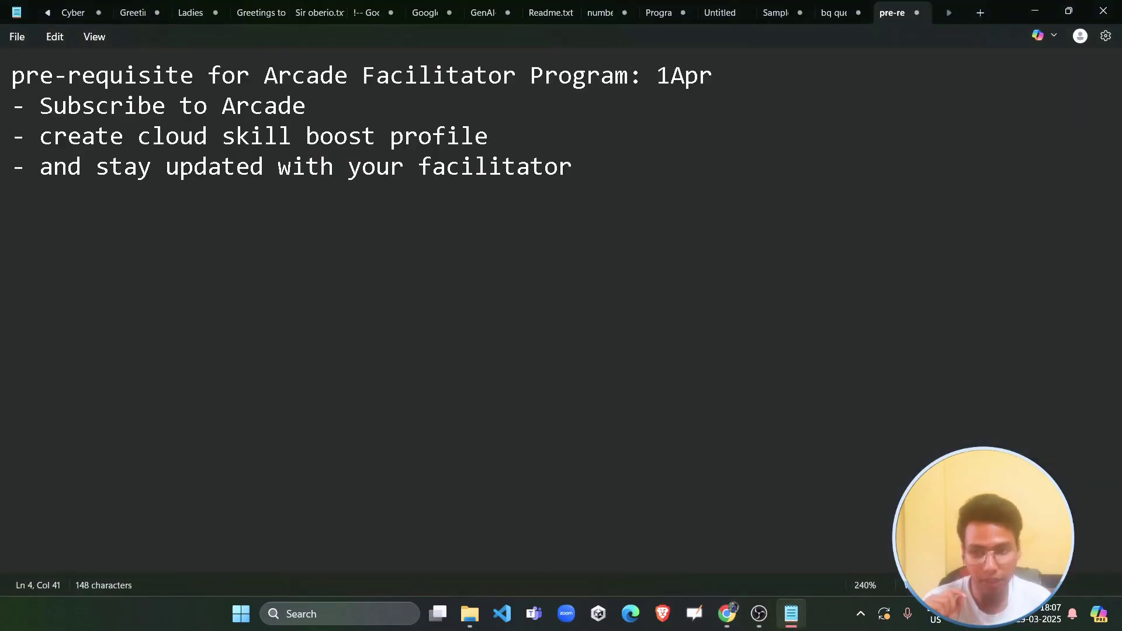
{"action": "left_click", "coordinate": [109, 136]}
{"action": "left_click", "coordinate": [559, 167]}
Step: Switch back to Chrome, dismiss the Google sign-in prompt on the Google Cloud Skills Boost site and open its account registration form
{"action": "left_click", "coordinate": [726, 613]}
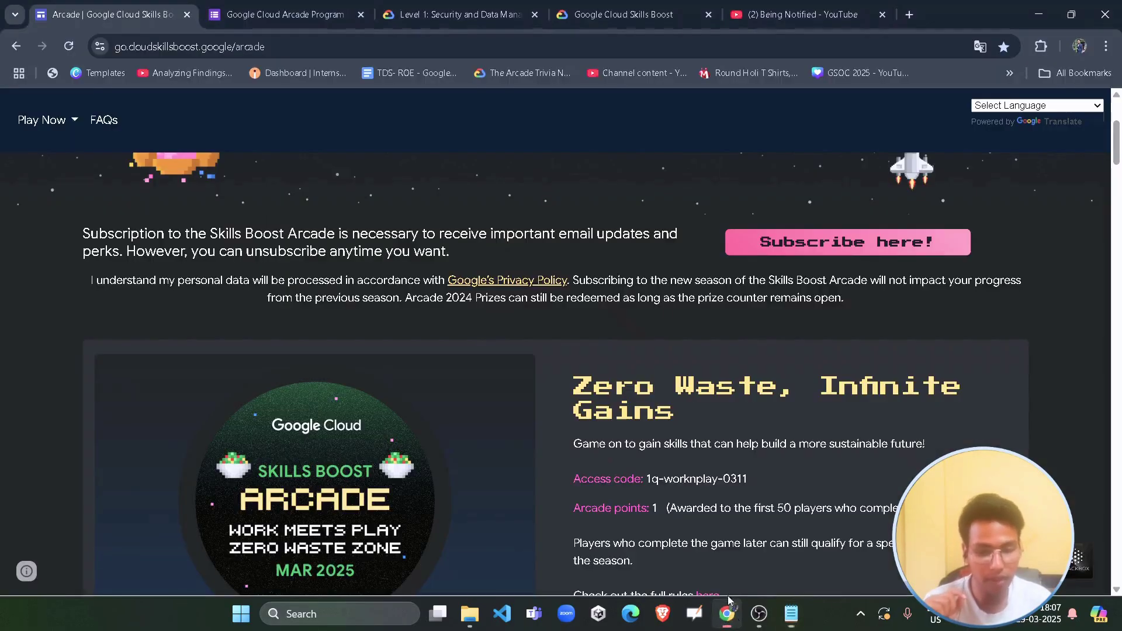
{"action": "key", "text": "ctrl+4"}
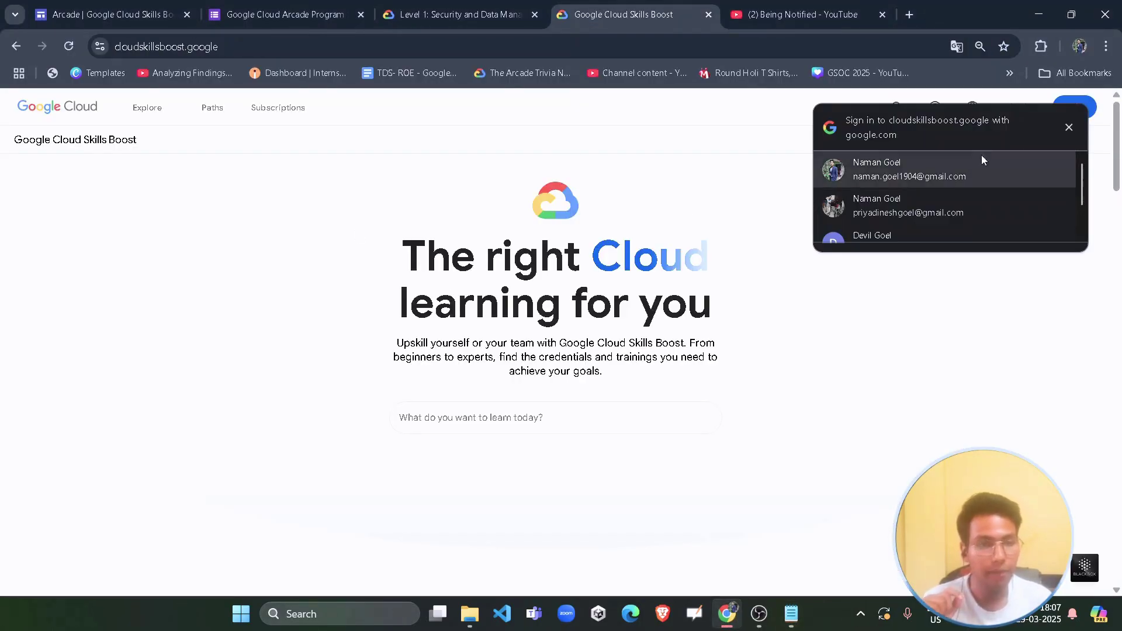
{"action": "left_click", "coordinate": [1070, 127]}
{"action": "left_click", "coordinate": [519, 45]}
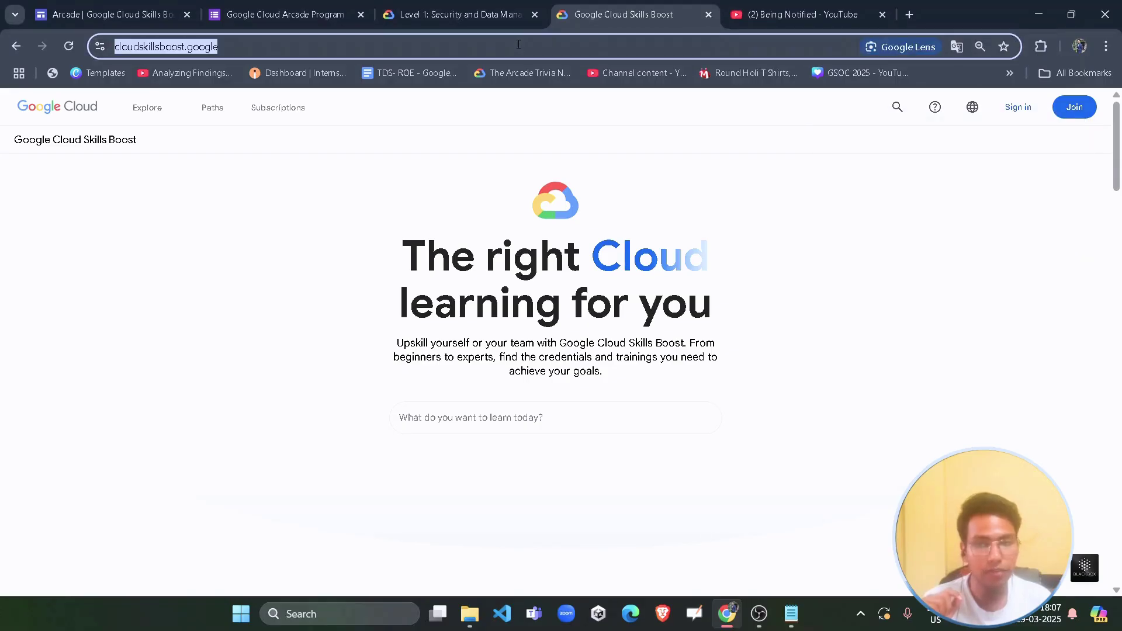
{"action": "left_click", "coordinate": [264, 347]}
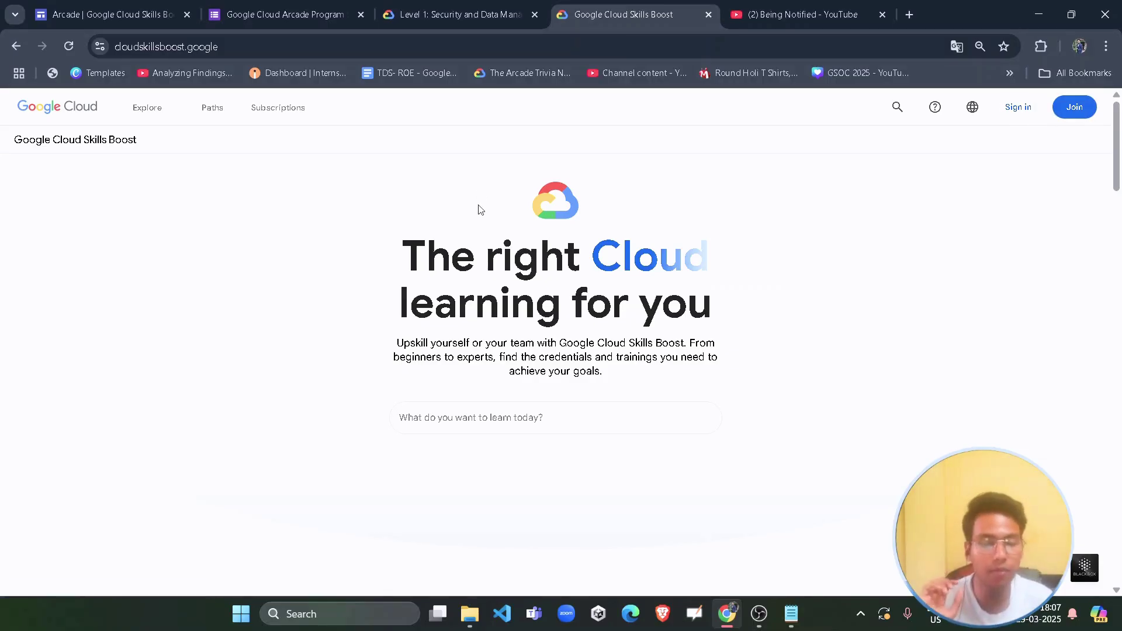
{"action": "triple_click", "coordinate": [422, 235]}
{"action": "left_click_drag", "start_coordinate": [810, 361], "coordinate": [269, 252]}
{"action": "left_click", "coordinate": [1075, 107]}
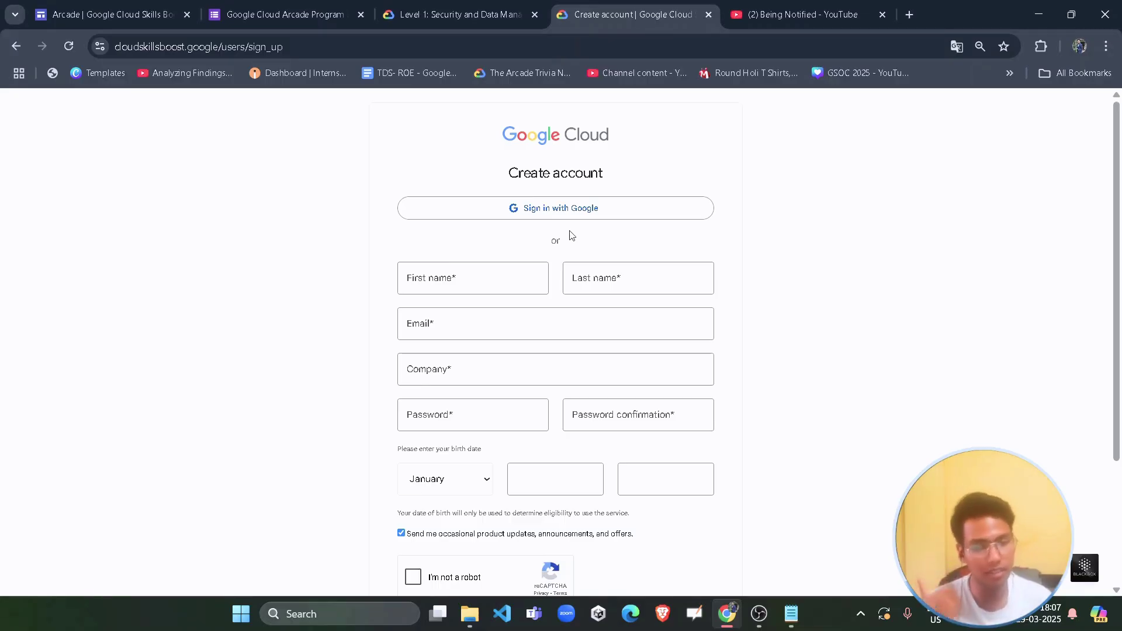
Step: Examine the registration form's name, email, company, password and password confirmation fields without filling them in
{"action": "left_click", "coordinate": [441, 278]}
{"action": "left_click", "coordinate": [608, 281]}
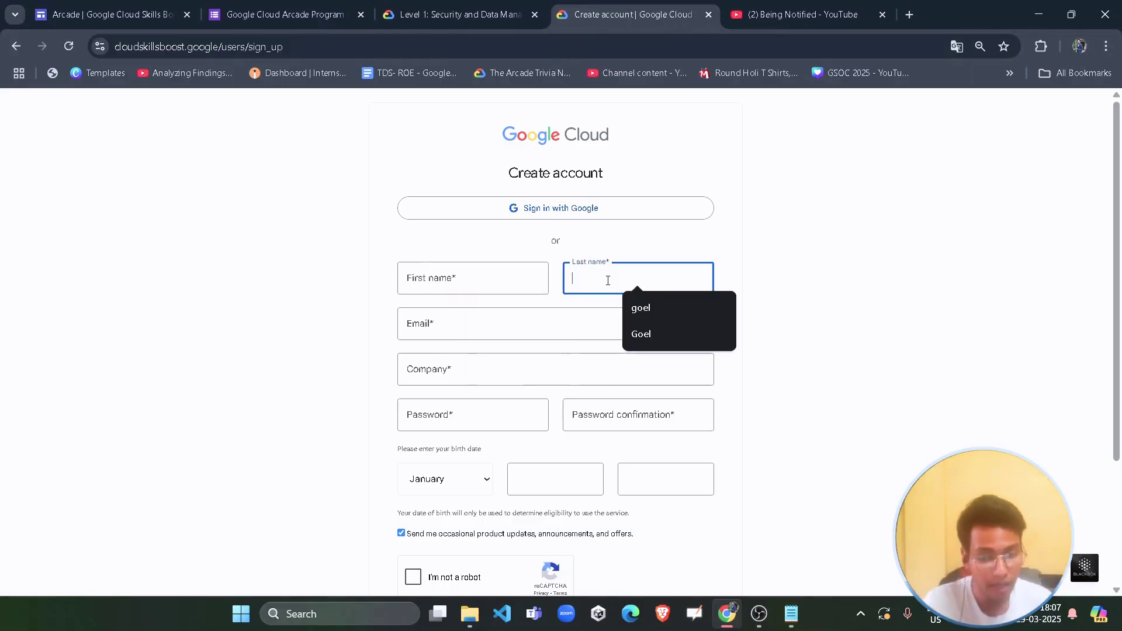
{"action": "left_click", "coordinate": [458, 325]}
{"action": "left_click", "coordinate": [448, 375]}
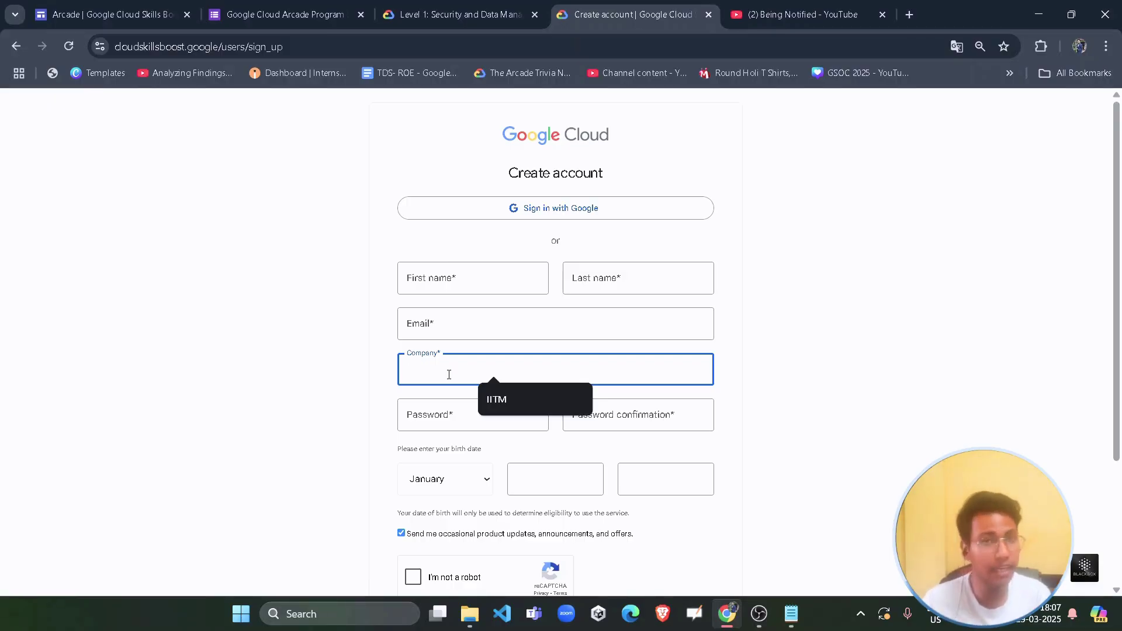
{"action": "left_click", "coordinate": [342, 404]}
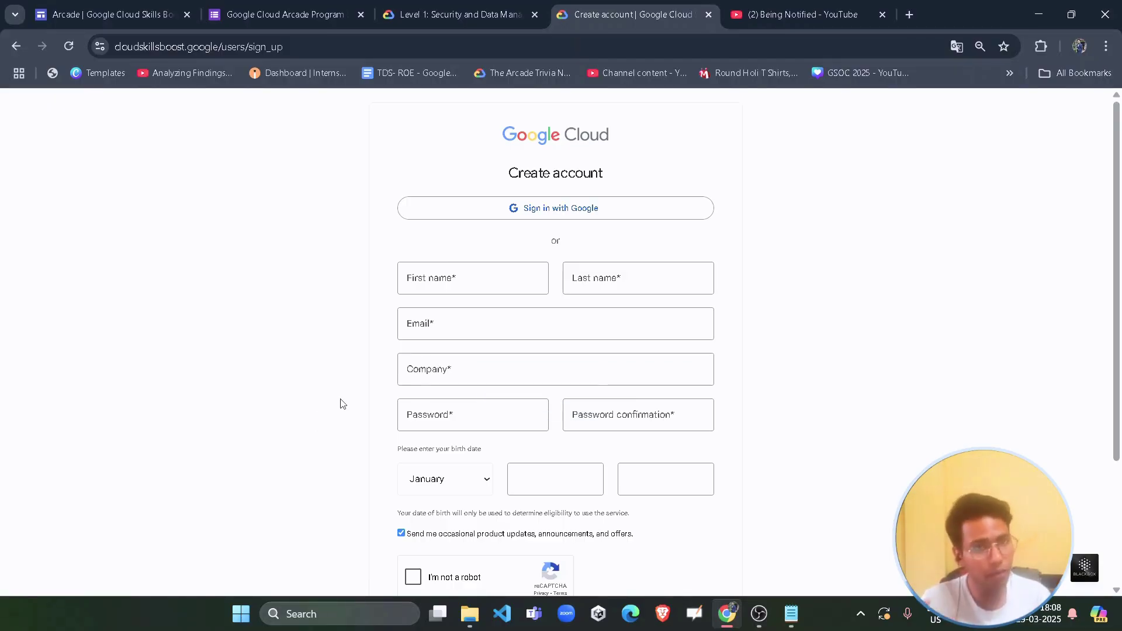
{"action": "left_click", "coordinate": [463, 375]}
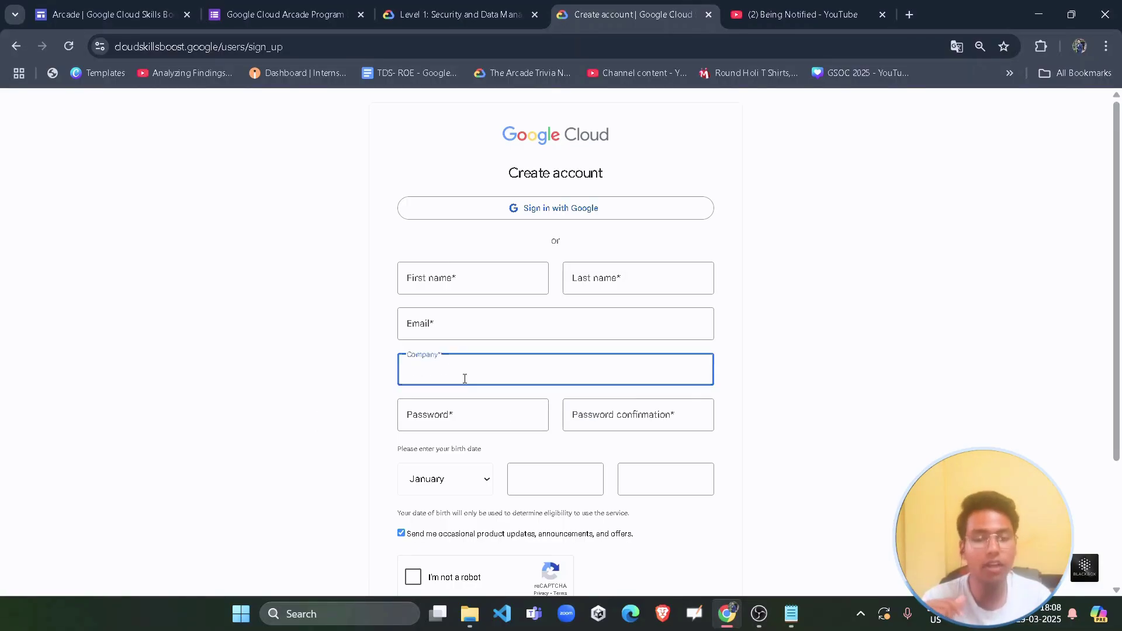
{"action": "left_click", "coordinate": [485, 414]}
{"action": "left_click", "coordinate": [605, 411]}
Step: Examine the birth date fields, reCAPTCHA check and account creation option in the rest of the registration form
{"action": "scroll", "coordinate": [469, 334], "scroll_direction": "down", "scroll_amount": 3}
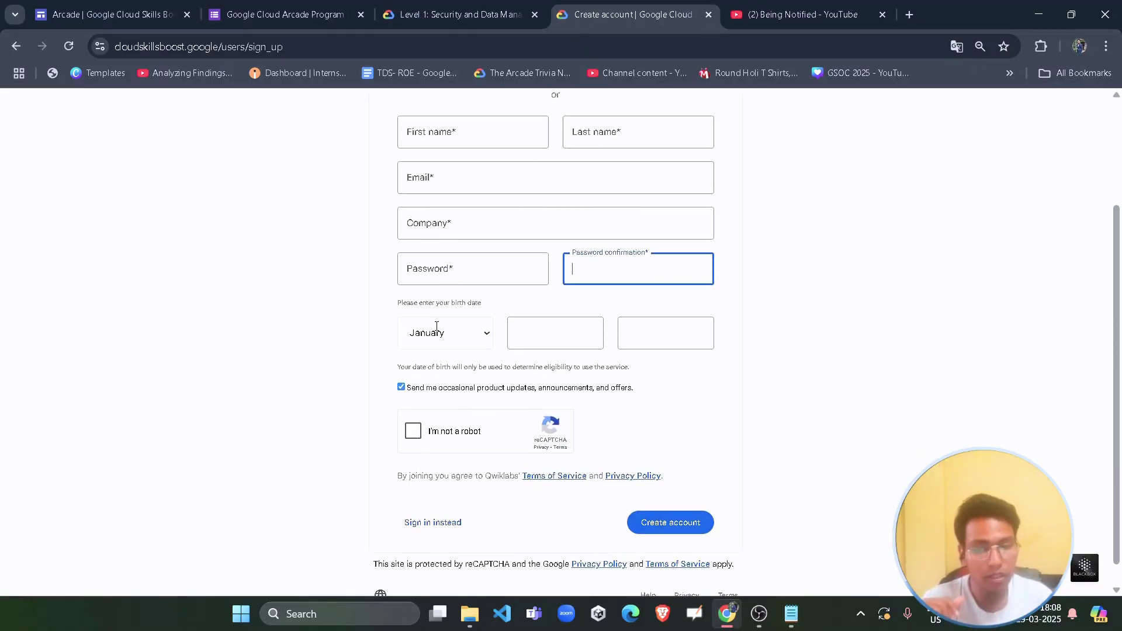
{"action": "left_click_drag", "start_coordinate": [411, 307], "coordinate": [483, 305]}
{"action": "left_click", "coordinate": [841, 372]}
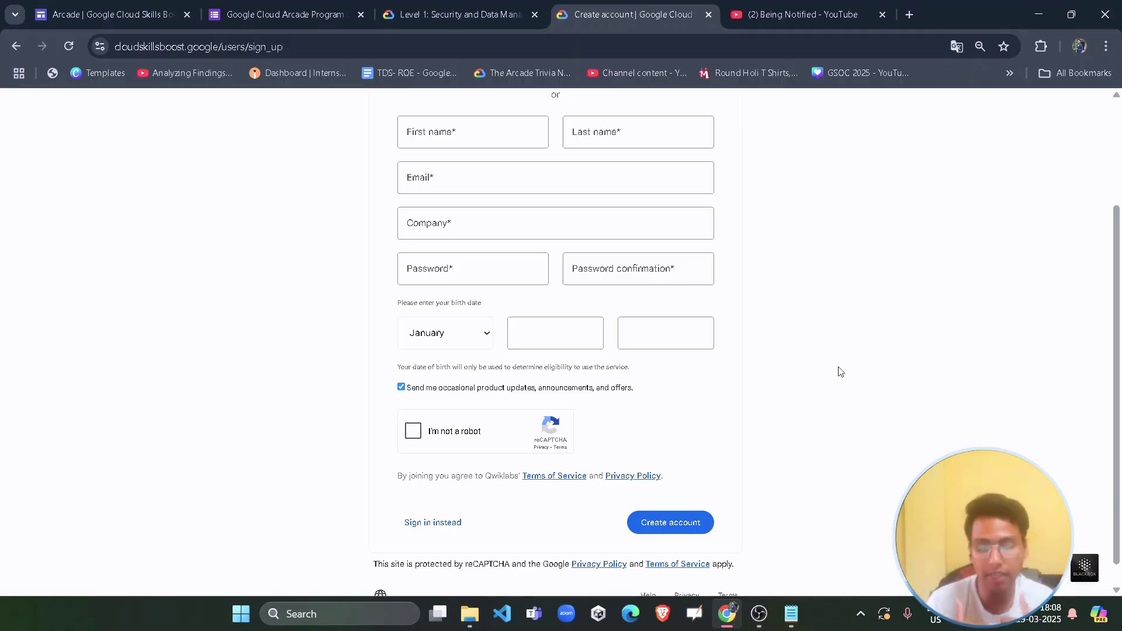
{"action": "left_click", "coordinate": [440, 339]}
{"action": "left_click", "coordinate": [932, 344]}
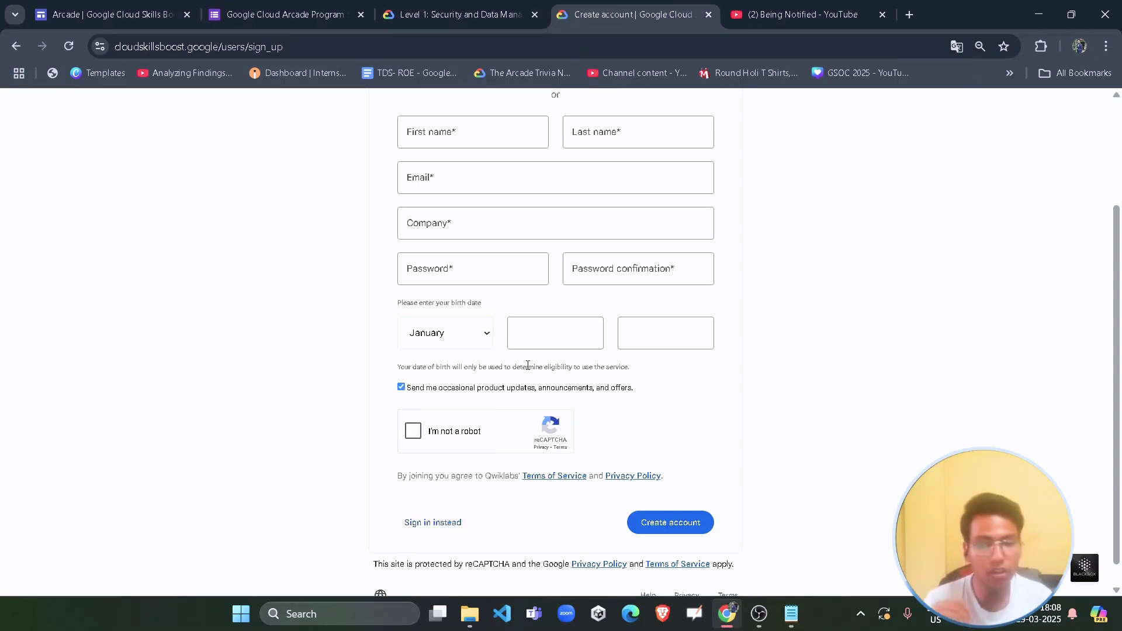
{"action": "scroll", "coordinate": [464, 411], "scroll_direction": "down", "scroll_amount": 1}
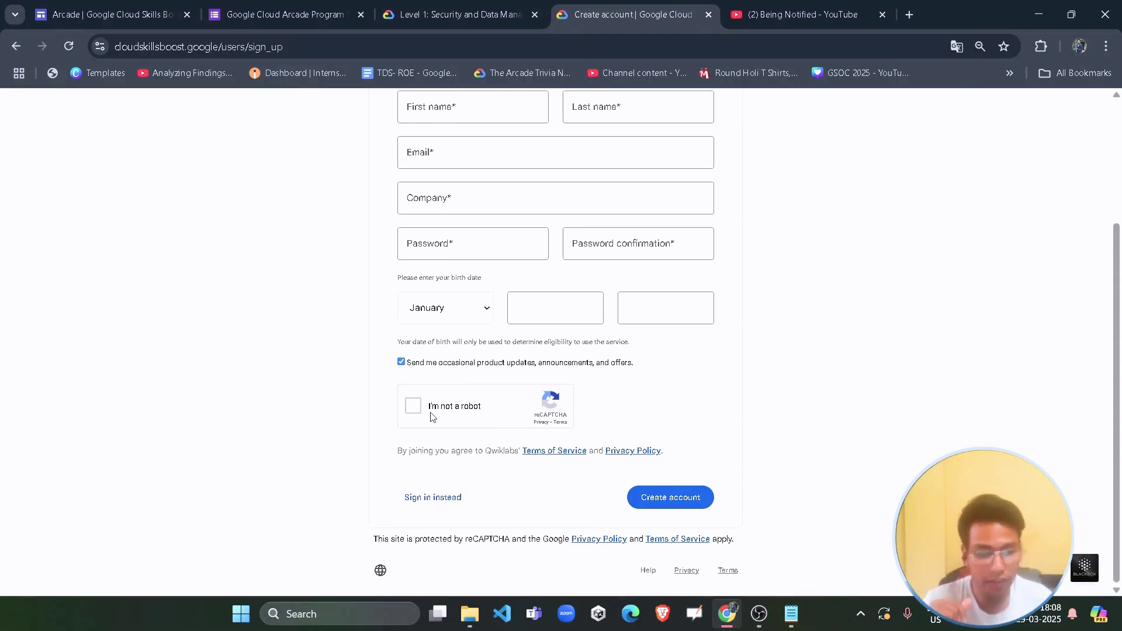
{"action": "scroll", "coordinate": [681, 518], "scroll_direction": "up", "scroll_amount": 3}
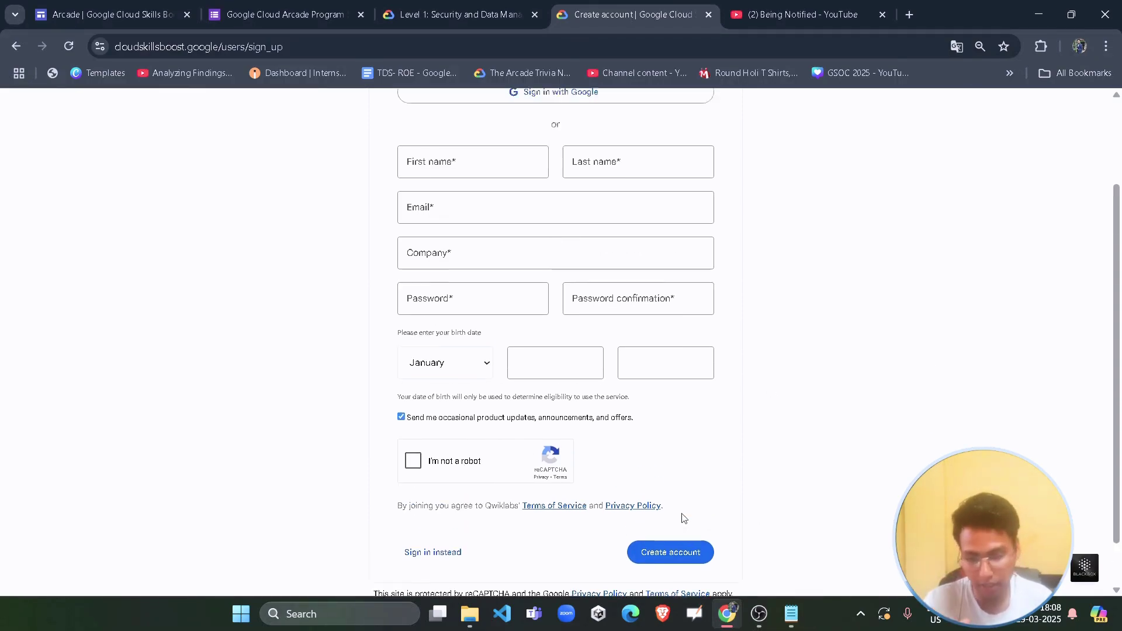
{"action": "scroll", "coordinate": [529, 442], "scroll_direction": "down", "scroll_amount": 3}
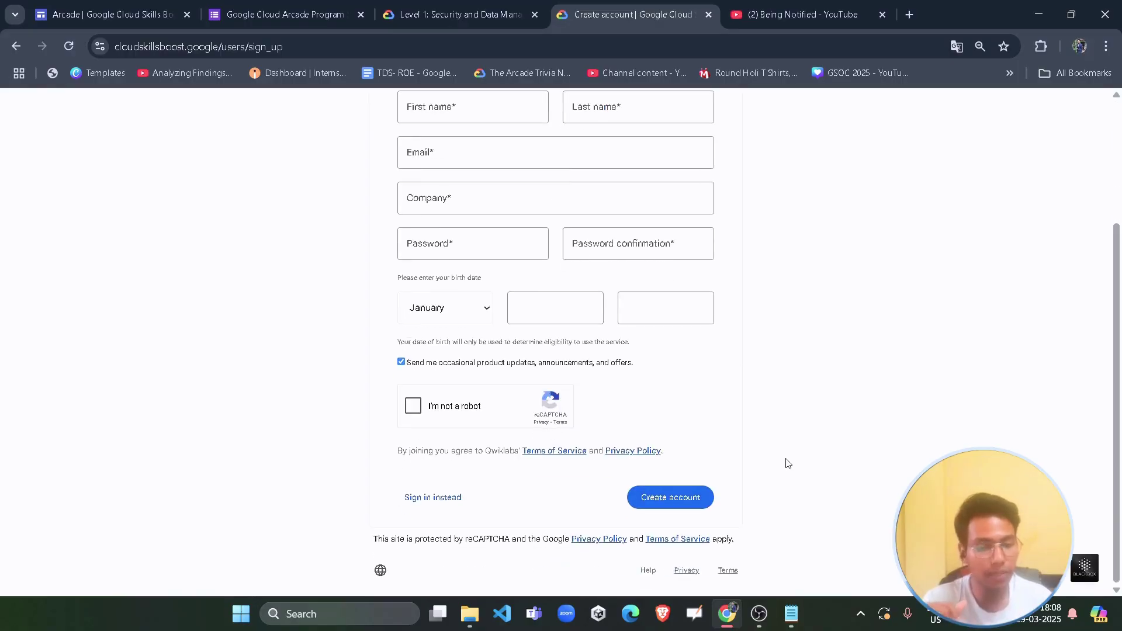
{"action": "scroll", "coordinate": [777, 462], "scroll_direction": "up", "scroll_amount": 3}
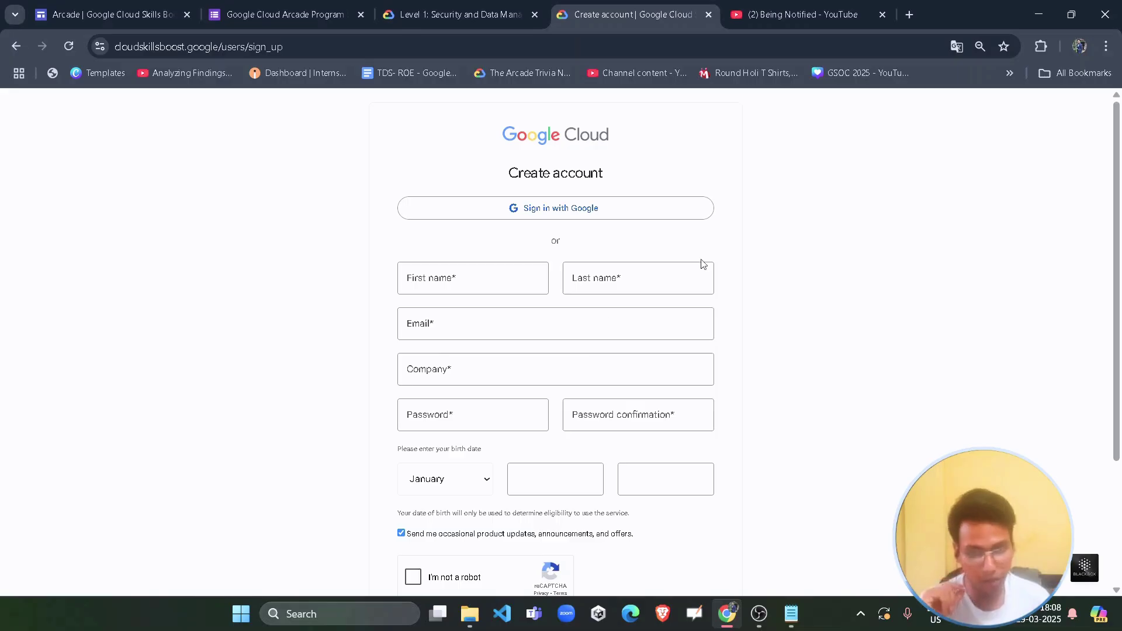
{"action": "scroll", "coordinate": [567, 457], "scroll_direction": "down", "scroll_amount": 3}
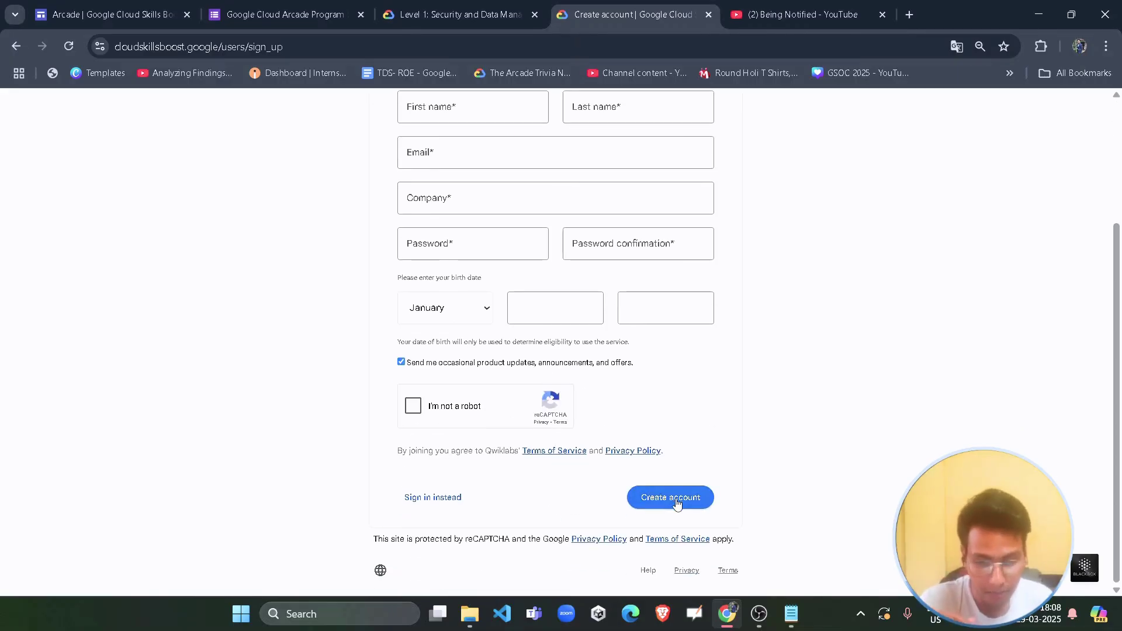
Step: Open the sign-in form for an existing account and try to sign in with the account's email address and password
{"action": "left_click", "coordinate": [452, 499]}
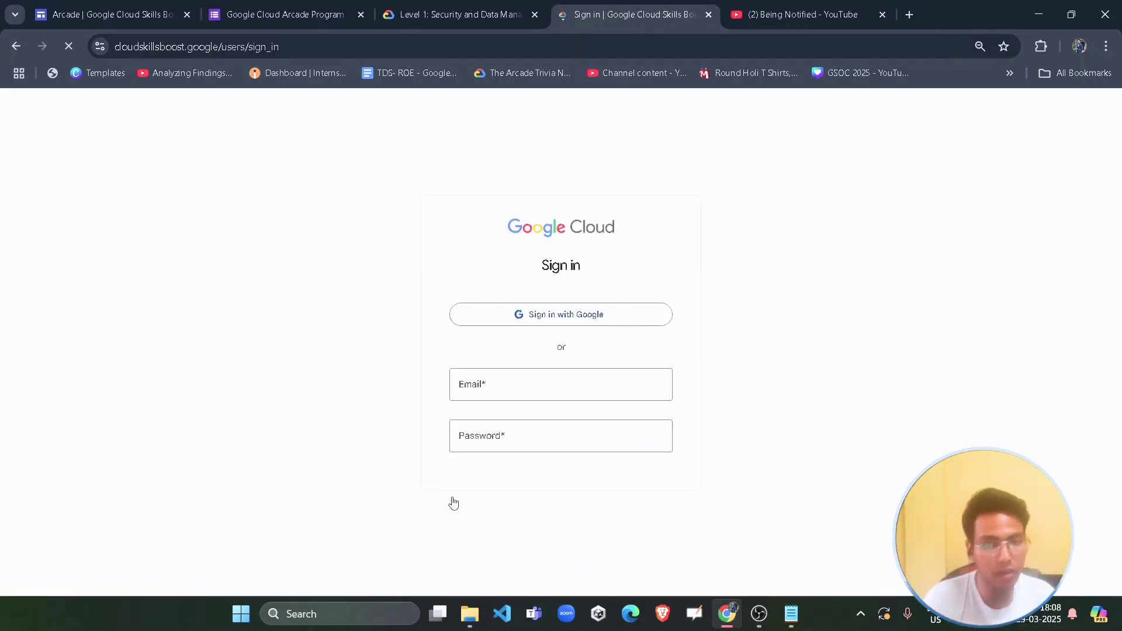
{"action": "left_click", "coordinate": [536, 319]}
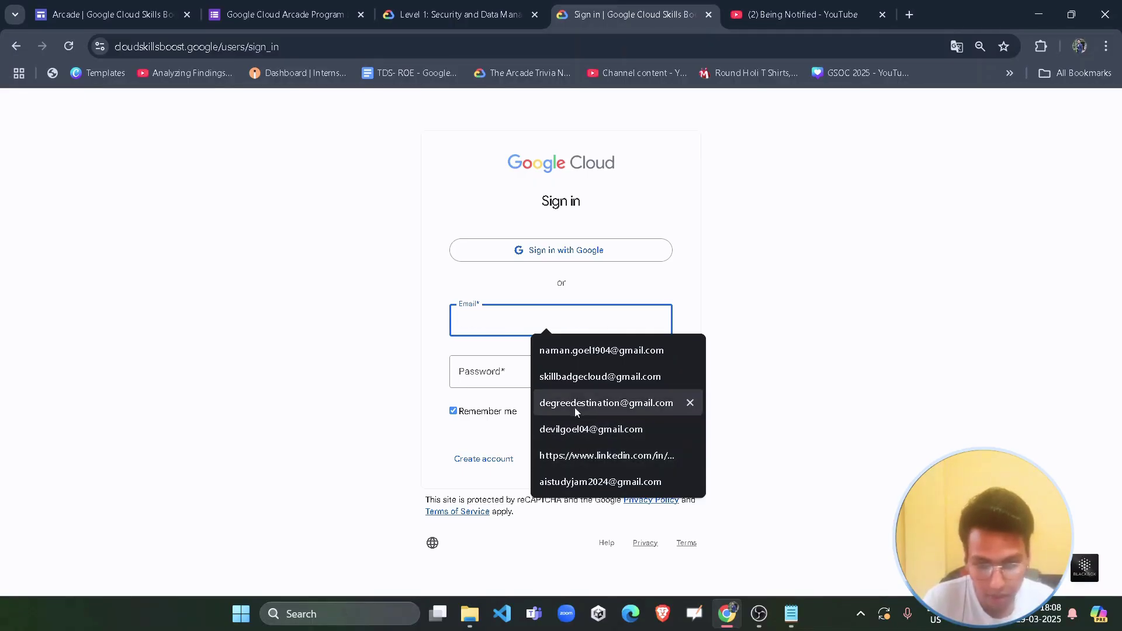
{"action": "left_click", "coordinate": [571, 358]}
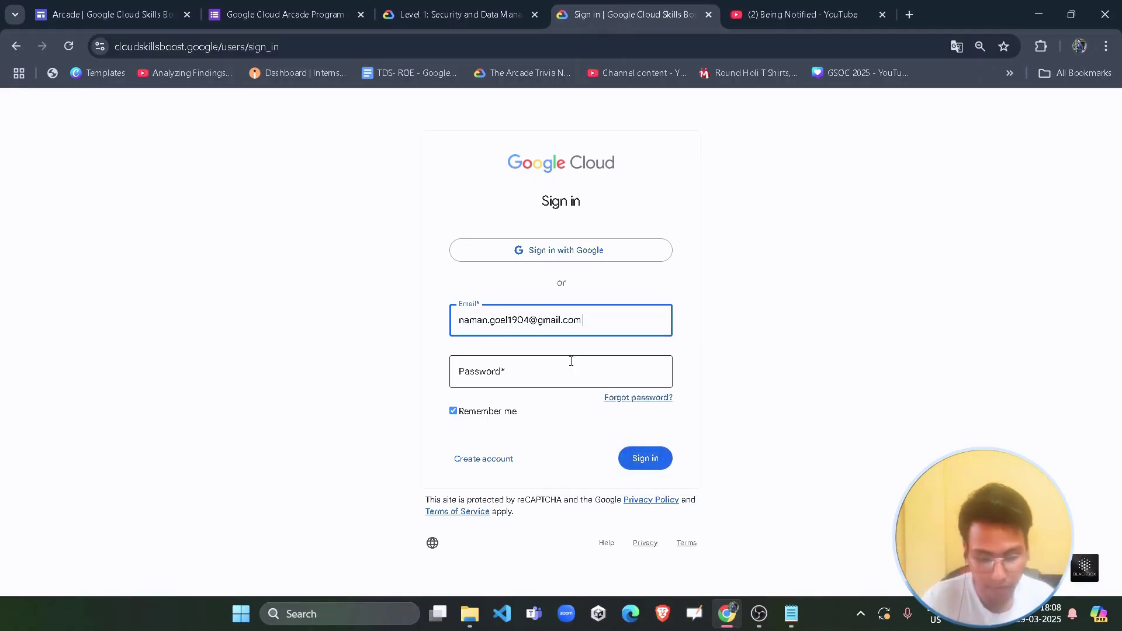
{"action": "left_click", "coordinate": [571, 362]}
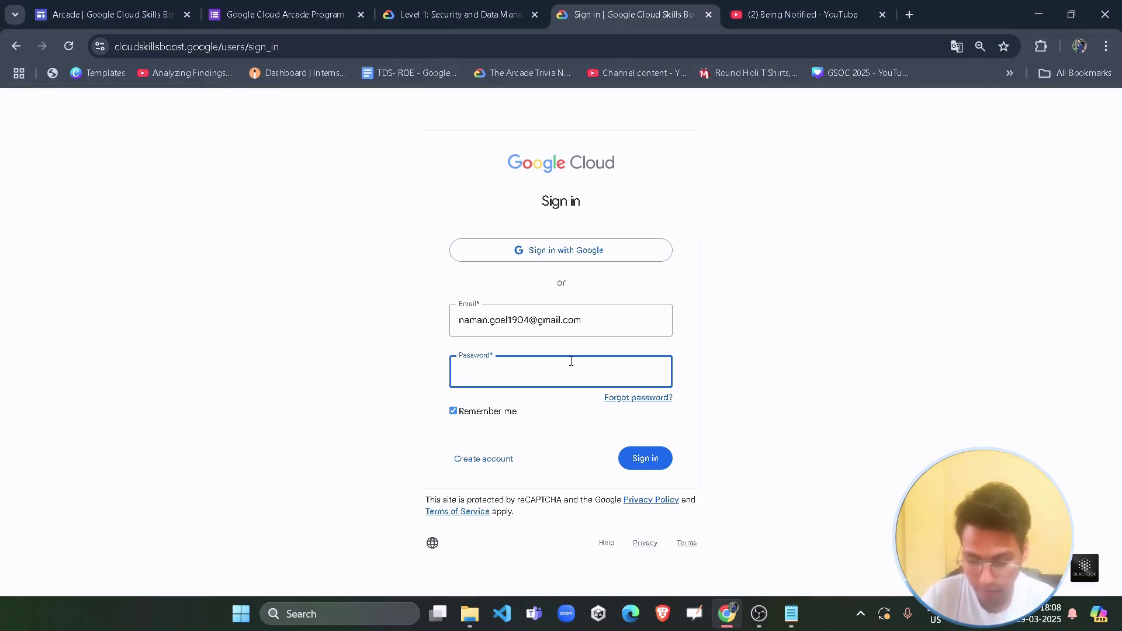
{"action": "key", "text": "Return"}
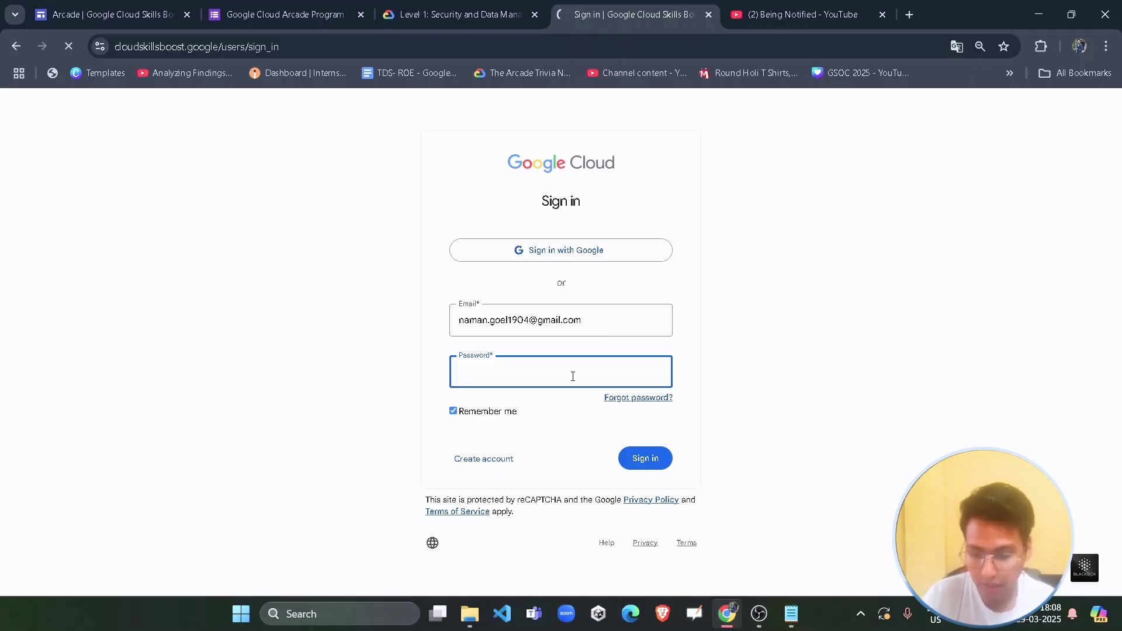
{"action": "type", "text": "•"}
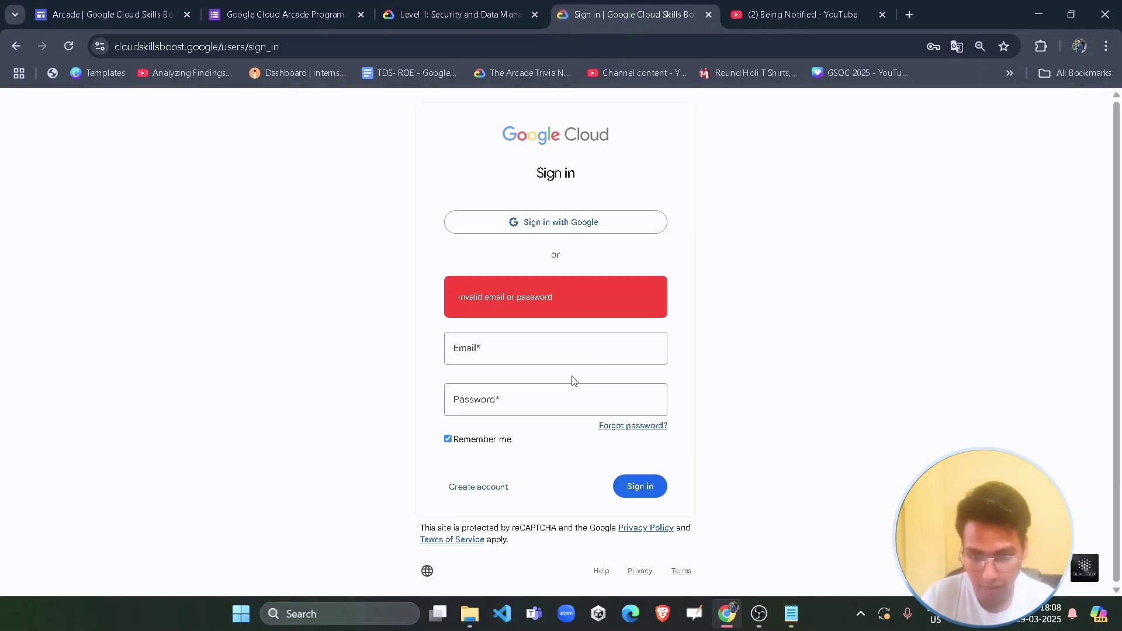
Step: Re-enter the account's email address and password and sign in to Google Cloud Skills Boost
{"action": "left_click", "coordinate": [561, 351]}
{"action": "left_click", "coordinate": [554, 380]}
{"action": "left_click", "coordinate": [550, 402]}
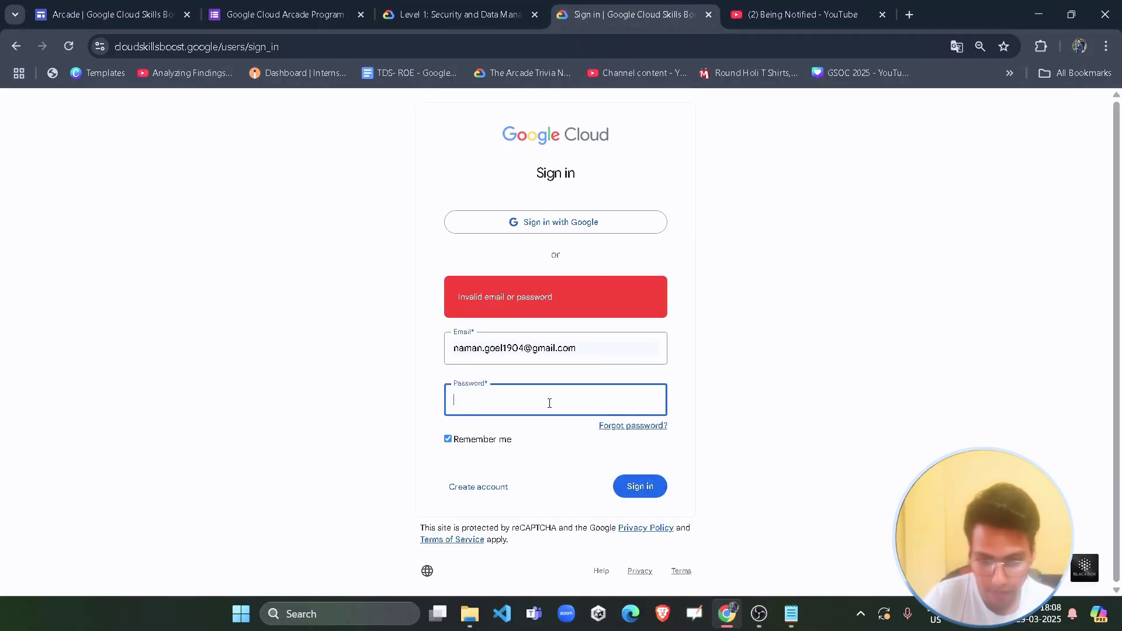
{"action": "type", "text": "••••••••"}
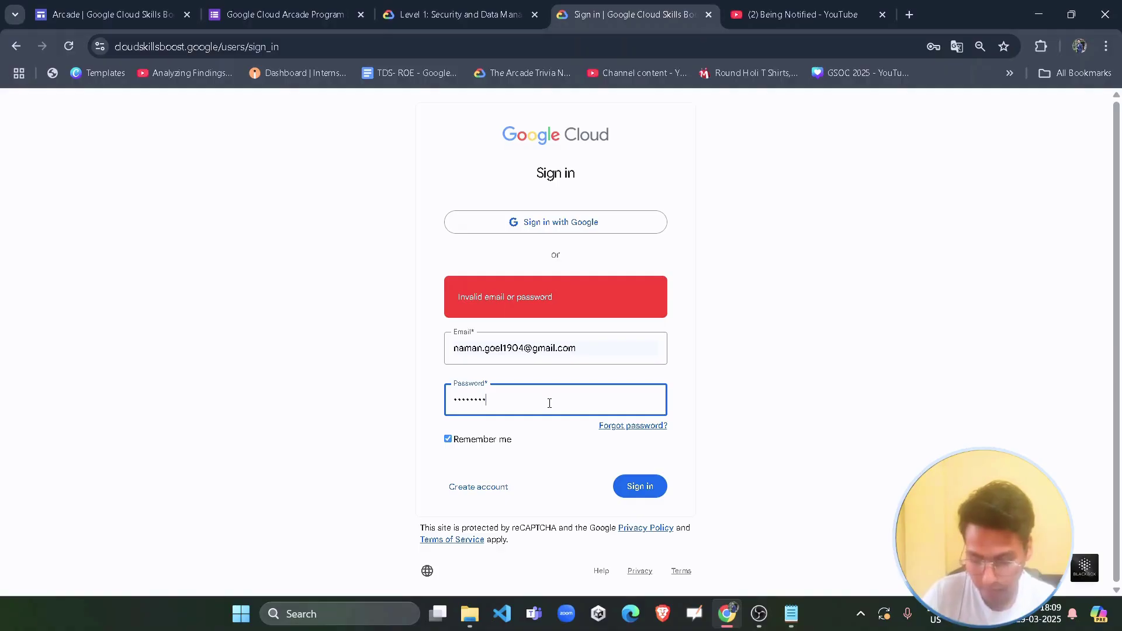
{"action": "type", "text": "•••••"}
{"action": "key", "text": "Return"}
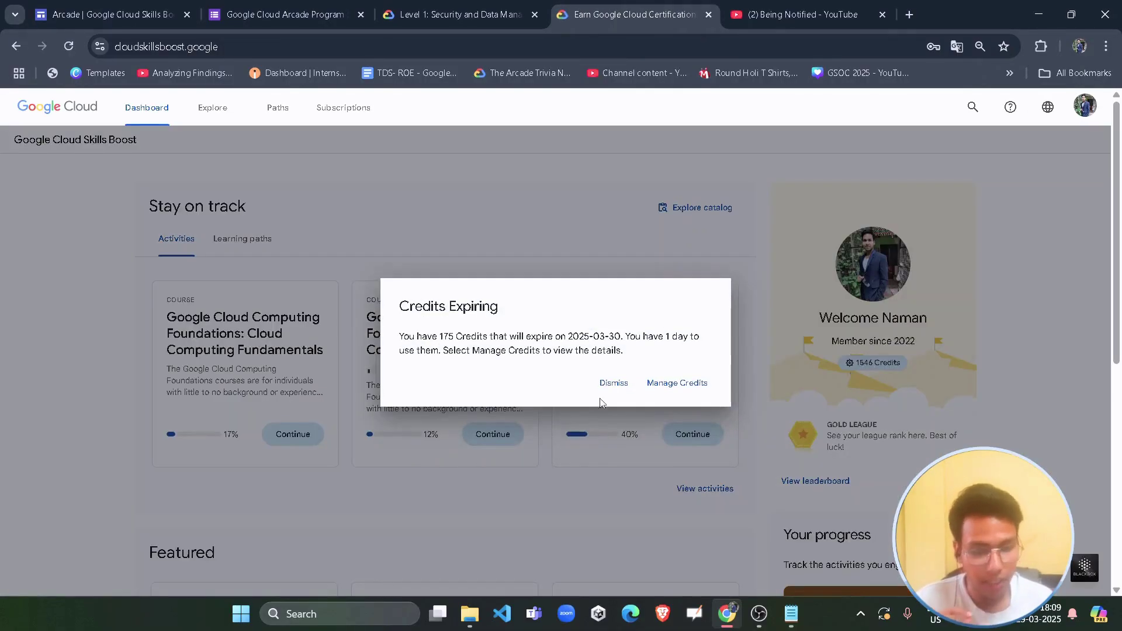
Step: Dismiss the expiring credits notice and review the Arcade subscription form's rule about not changing the public profile
{"action": "left_click", "coordinate": [608, 385]}
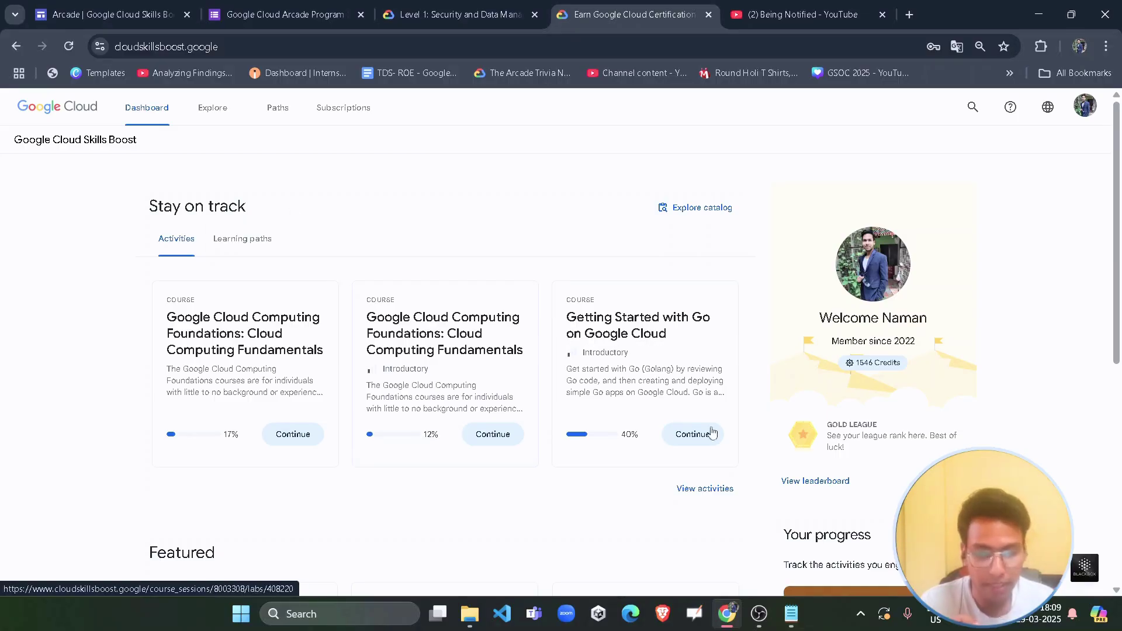
{"action": "left_click", "coordinate": [303, 16]}
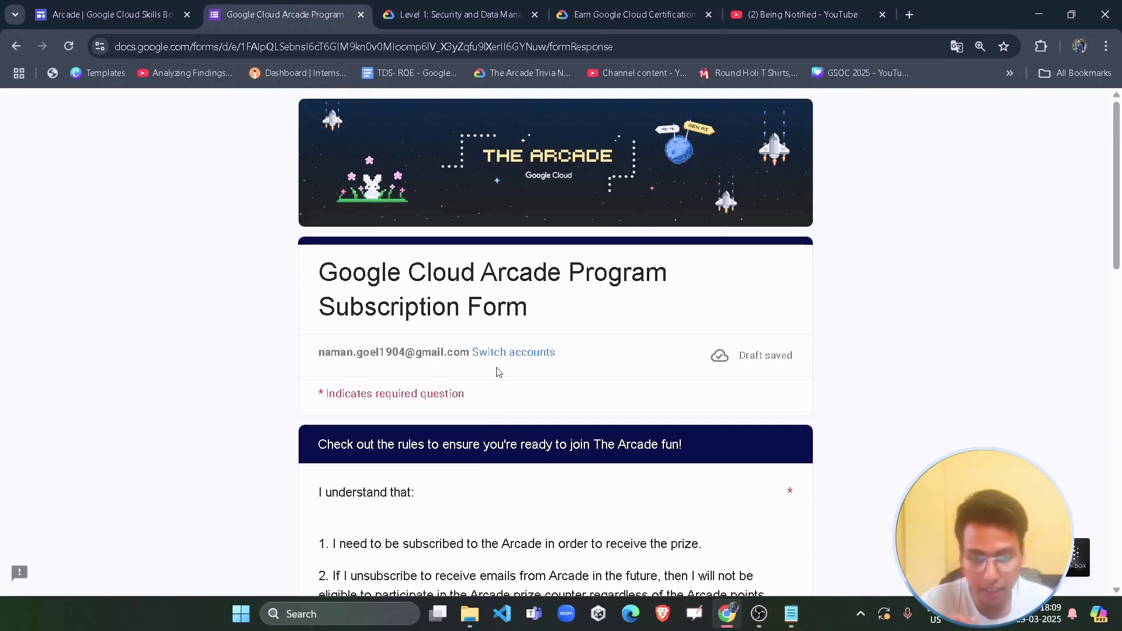
{"action": "scroll", "coordinate": [488, 432], "scroll_direction": "down", "scroll_amount": 7}
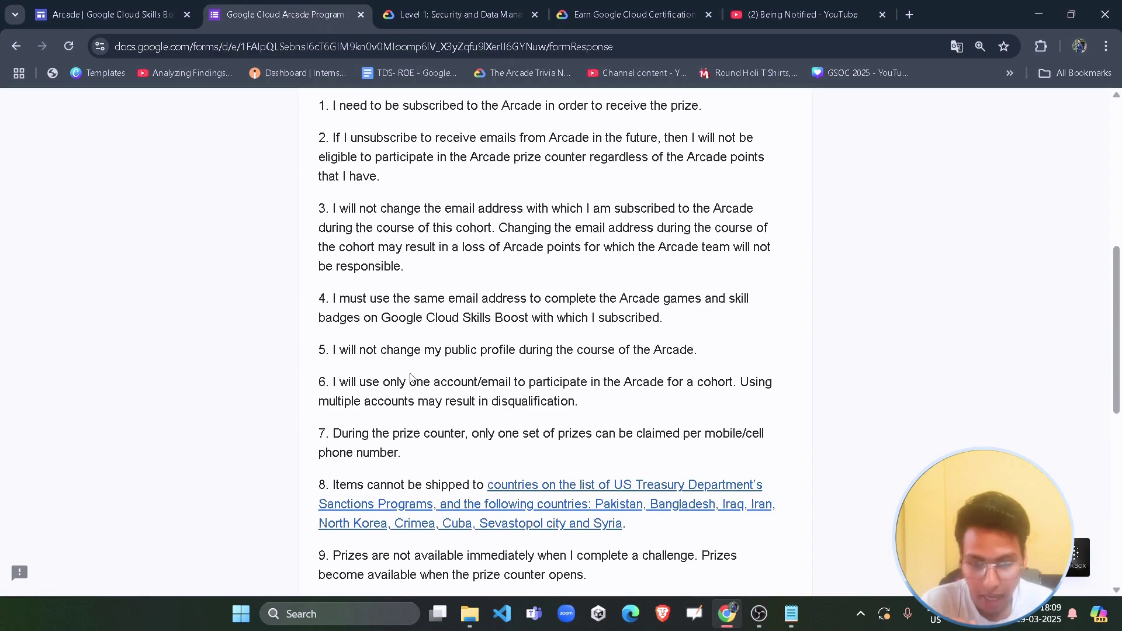
{"action": "left_click_drag", "start_coordinate": [360, 351], "coordinate": [319, 351]}
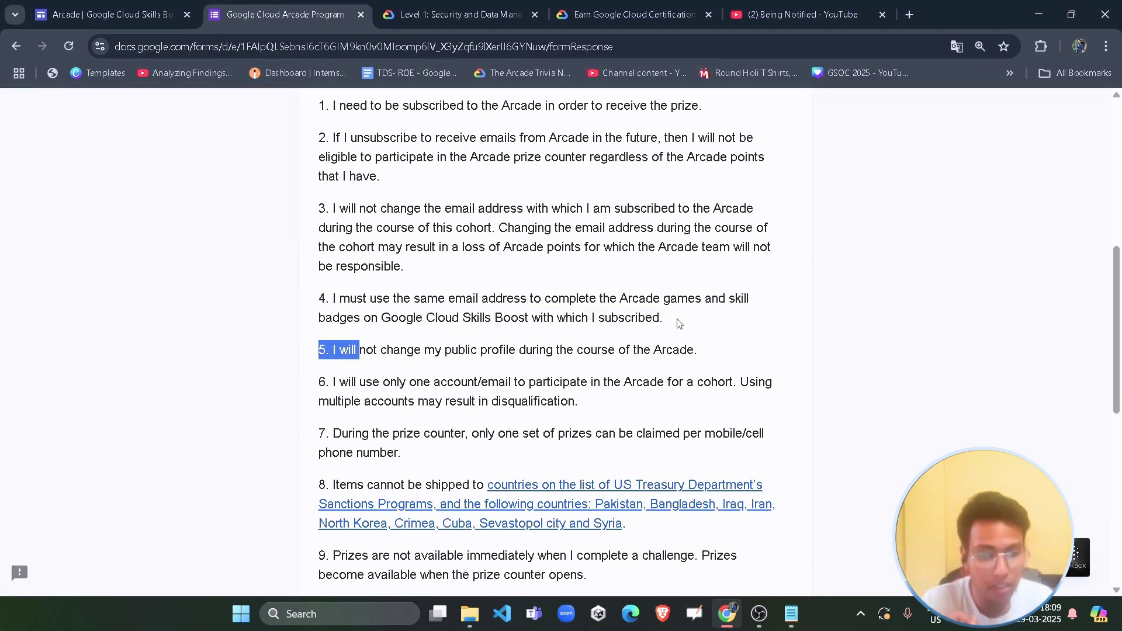
Step: Return to the Google Cloud Skills Boost dashboard and open the general account settings
{"action": "left_click", "coordinate": [635, 14]}
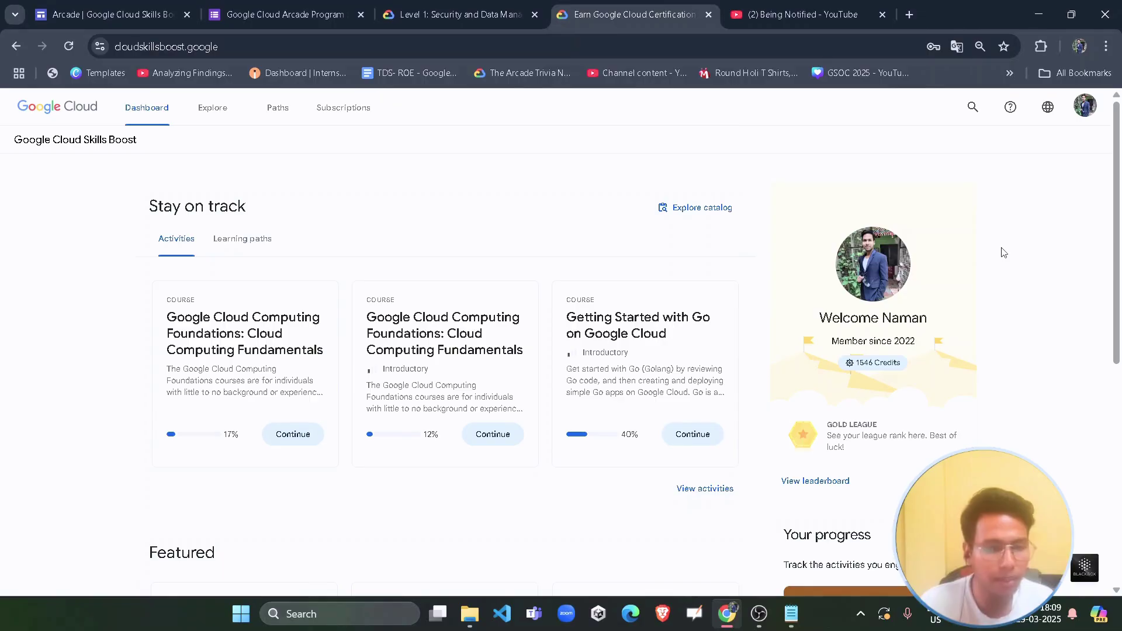
{"action": "scroll", "coordinate": [1000, 254], "scroll_direction": "down", "scroll_amount": 5}
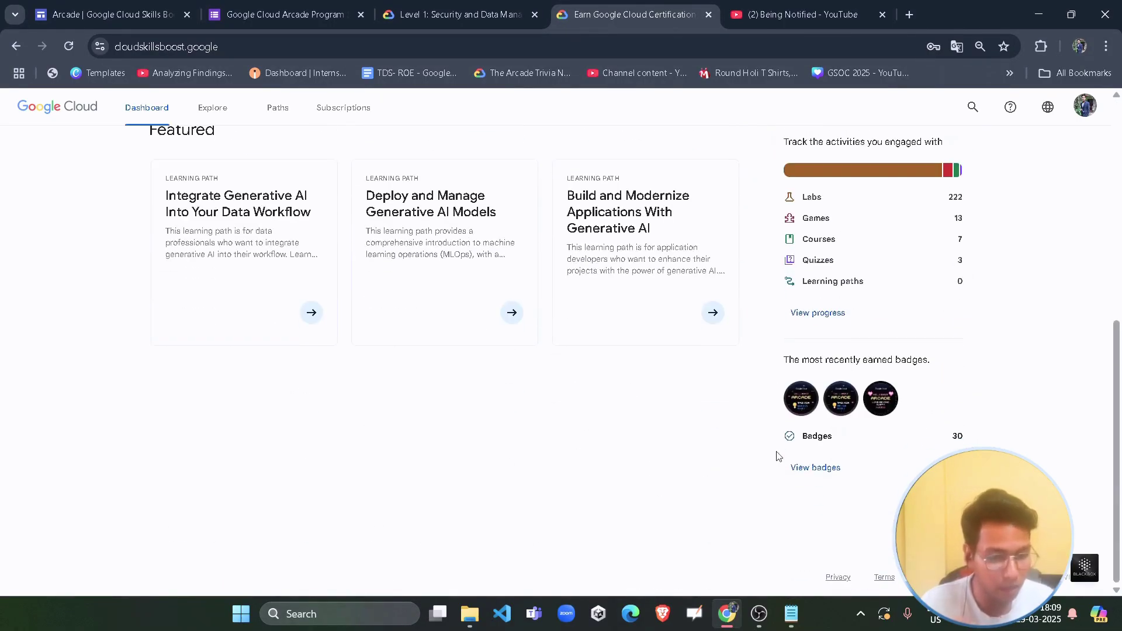
{"action": "scroll", "coordinate": [1055, 143], "scroll_direction": "up", "scroll_amount": 6}
{"action": "left_click", "coordinate": [1085, 105]}
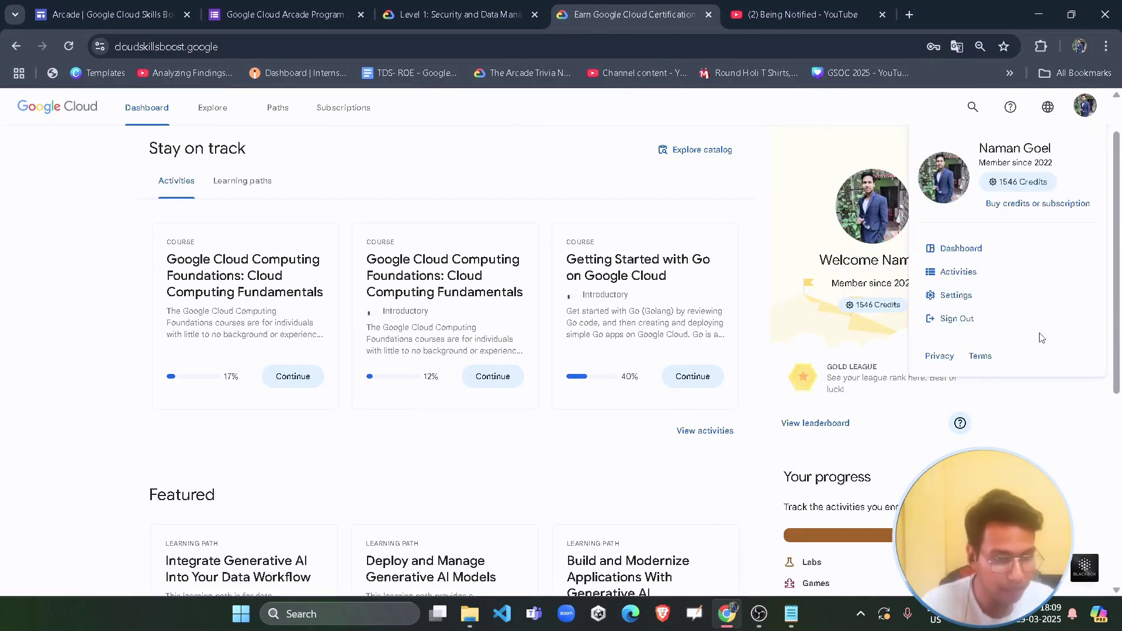
{"action": "left_click", "coordinate": [954, 302]}
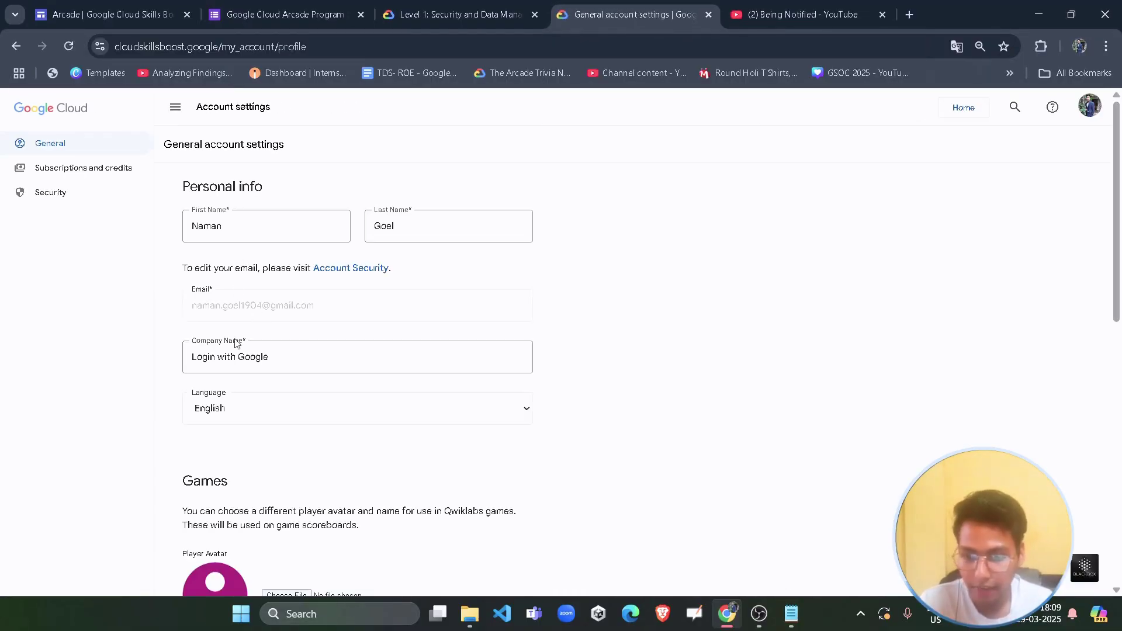
Step: Examine the name, email, company and language fields and the player avatar and name in the general account settings
{"action": "scroll", "coordinate": [246, 339], "scroll_direction": "down", "scroll_amount": 4}
{"action": "scroll", "coordinate": [183, 314], "scroll_direction": "up", "scroll_amount": 4}
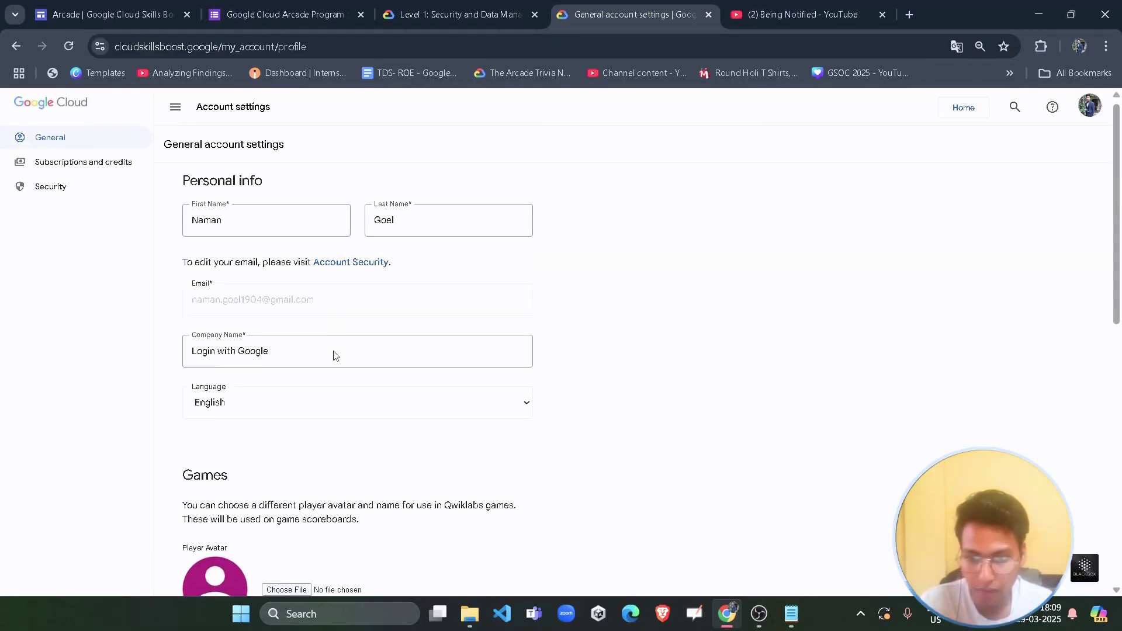
{"action": "left_click", "coordinate": [256, 229]}
{"action": "left_click", "coordinate": [719, 339]}
{"action": "scroll", "coordinate": [651, 371], "scroll_direction": "down", "scroll_amount": 6}
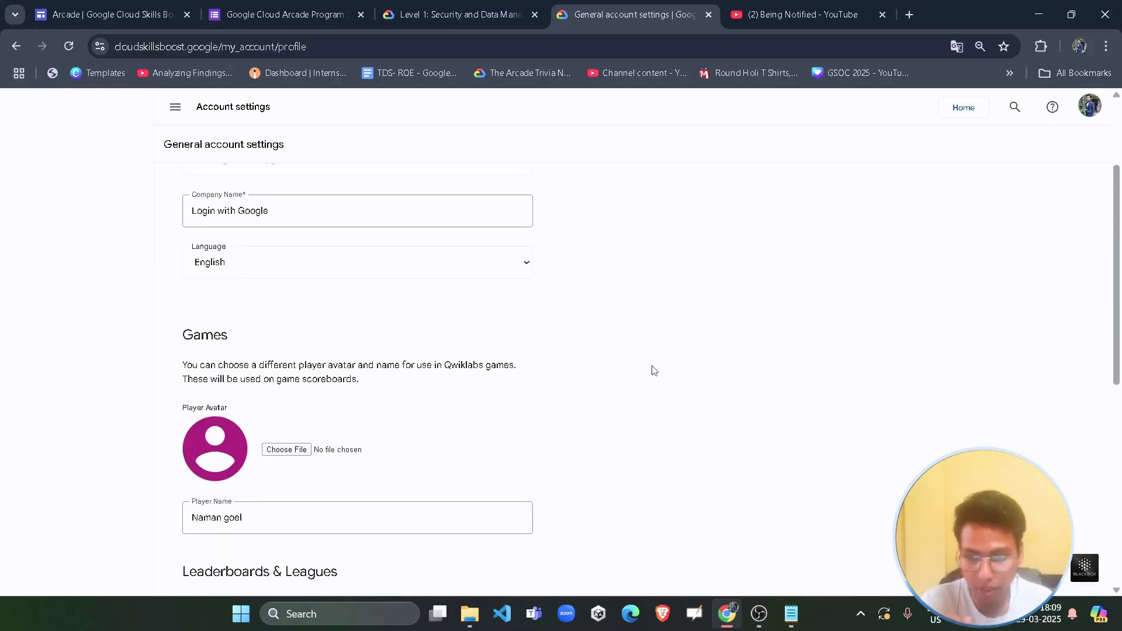
{"action": "left_click", "coordinate": [247, 291]}
{"action": "left_click", "coordinate": [753, 325]}
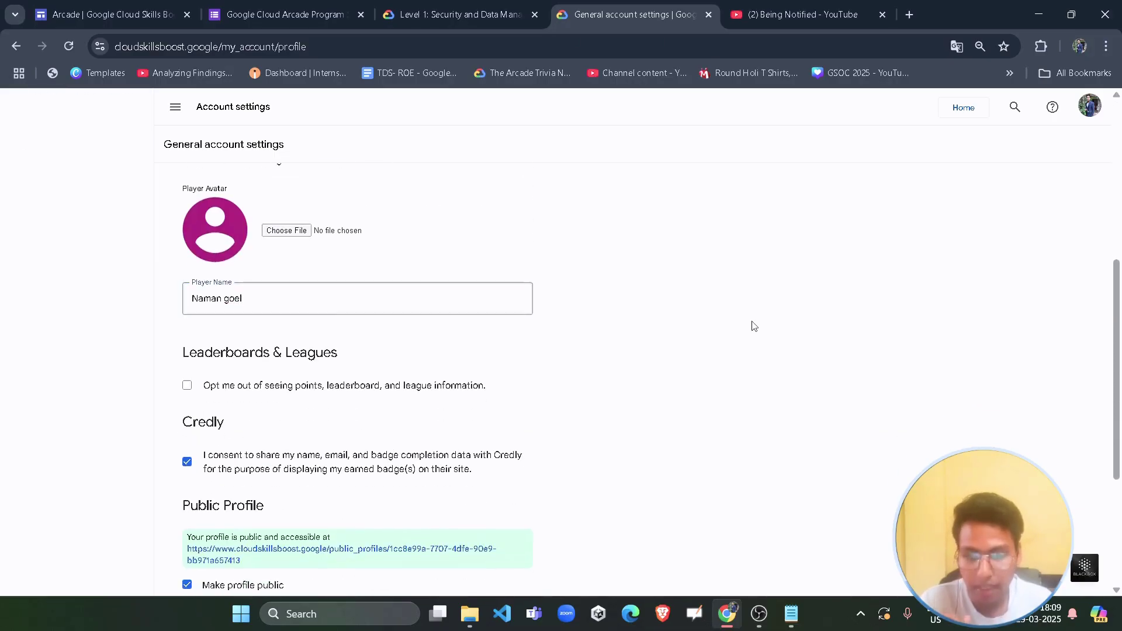
Step: Examine the Public Profile section, including the public profile link and the option to make the profile public
{"action": "scroll", "coordinate": [594, 376], "scroll_direction": "down", "scroll_amount": 4}
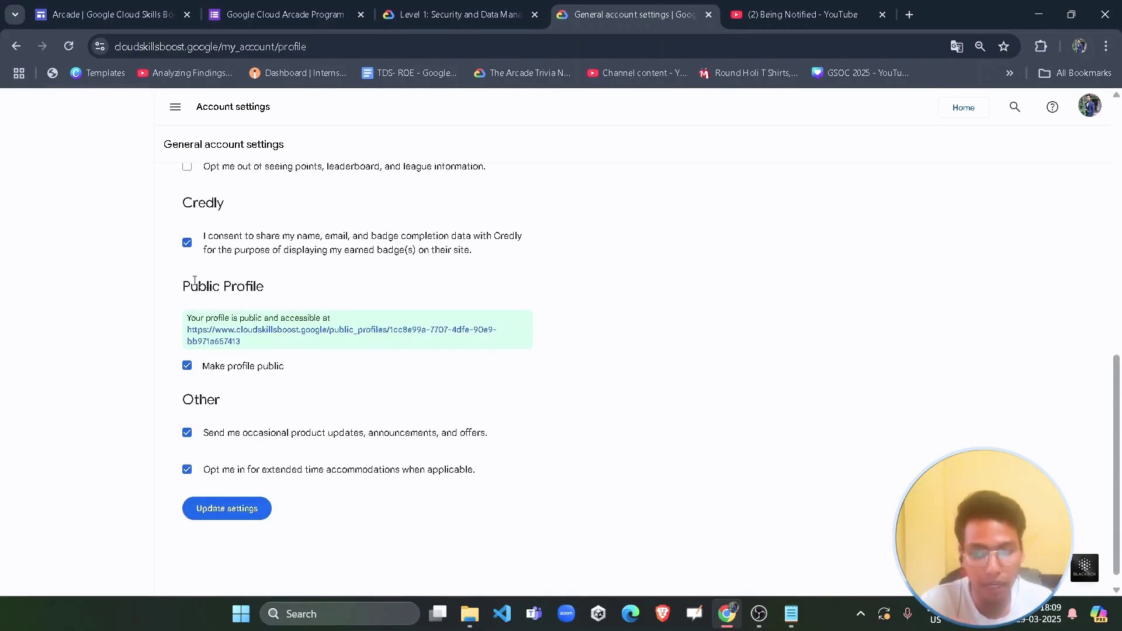
{"action": "left_click_drag", "start_coordinate": [194, 283], "coordinate": [271, 298]}
{"action": "left_click", "coordinate": [694, 288]}
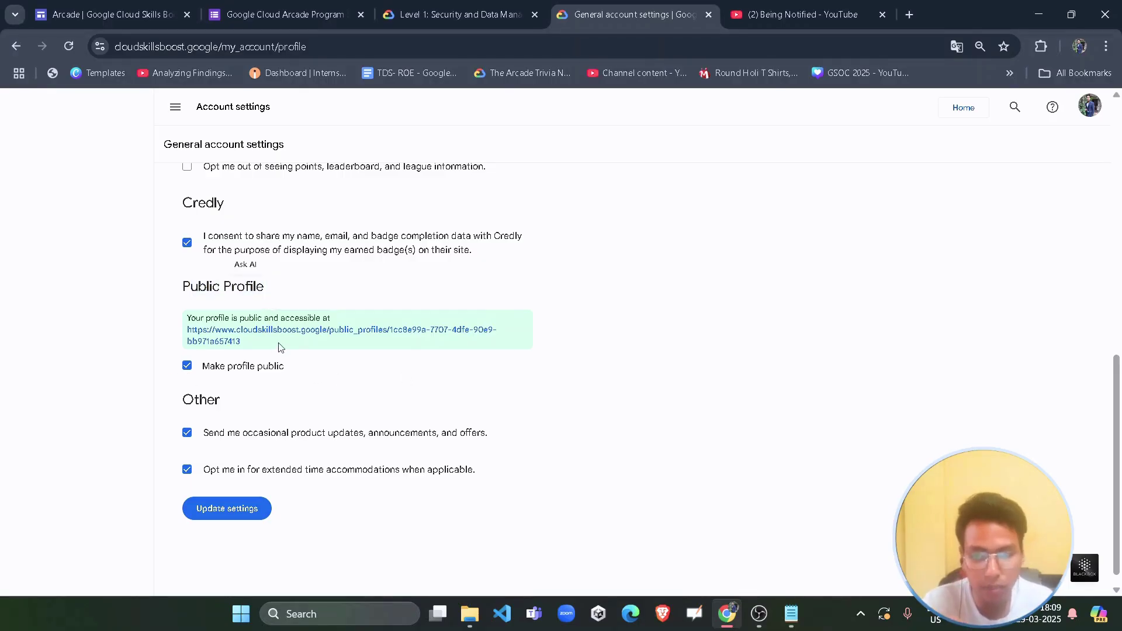
{"action": "left_click_drag", "start_coordinate": [179, 337], "coordinate": [704, 352]}
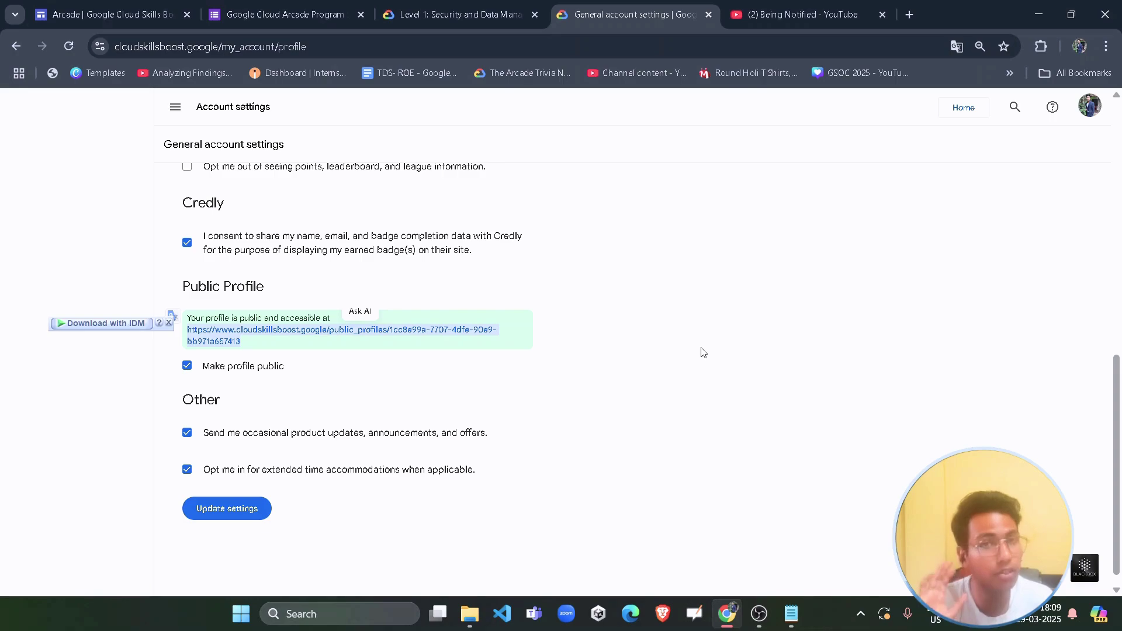
{"action": "left_click", "coordinate": [699, 351]}
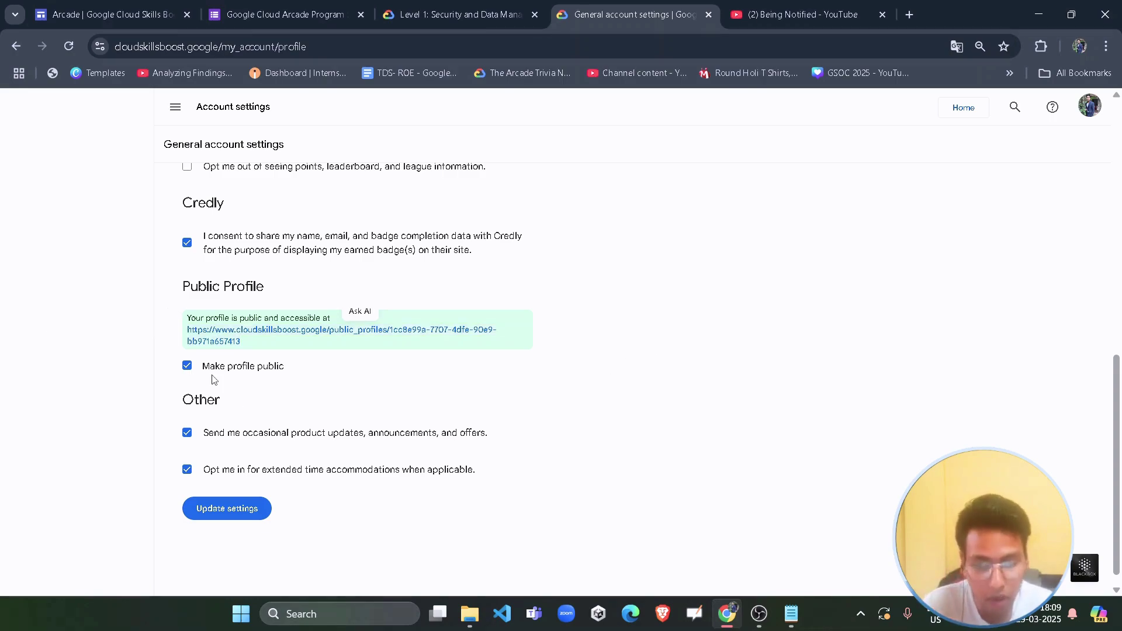
{"action": "left_click_drag", "start_coordinate": [240, 343], "coordinate": [182, 322]}
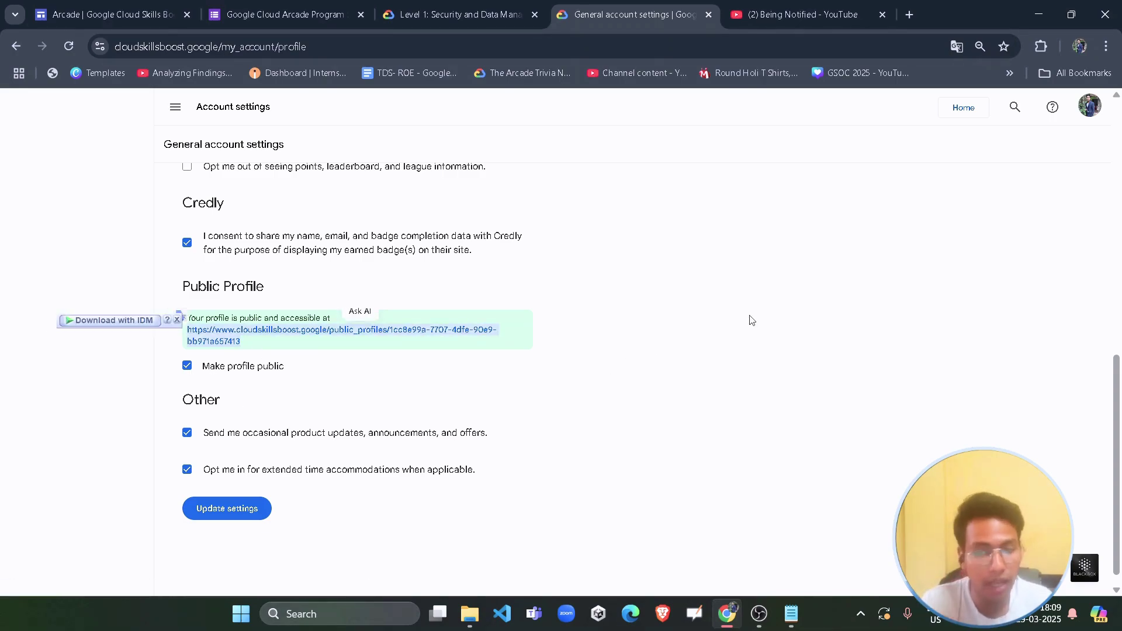
{"action": "left_click", "coordinate": [752, 320]}
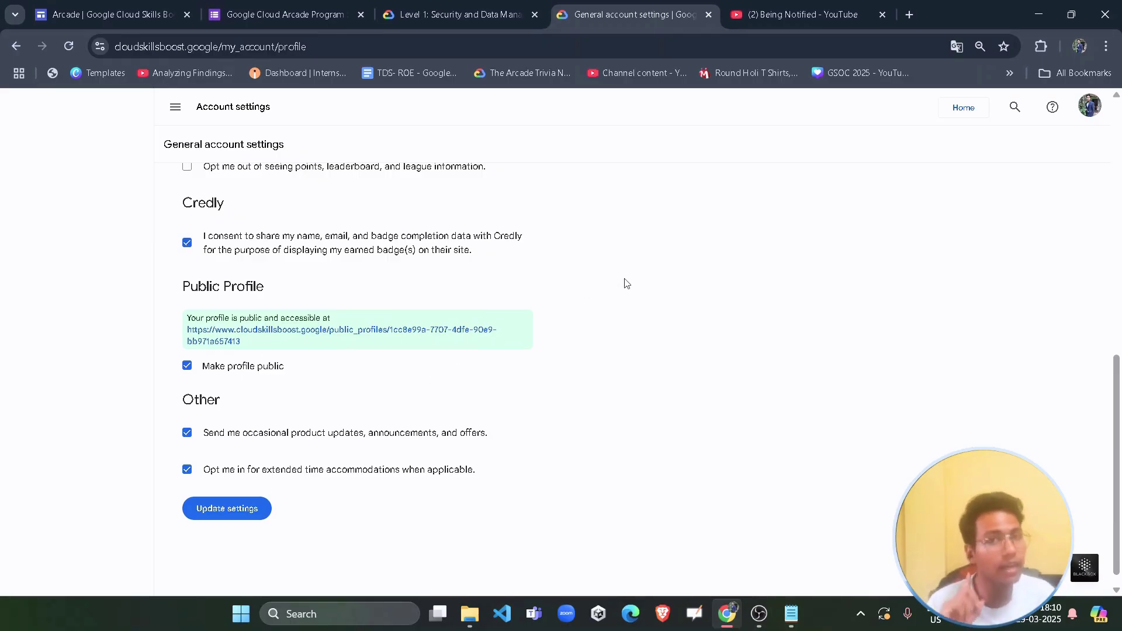
{"action": "left_click_drag", "start_coordinate": [242, 343], "coordinate": [185, 325]}
{"action": "left_click", "coordinate": [738, 333]}
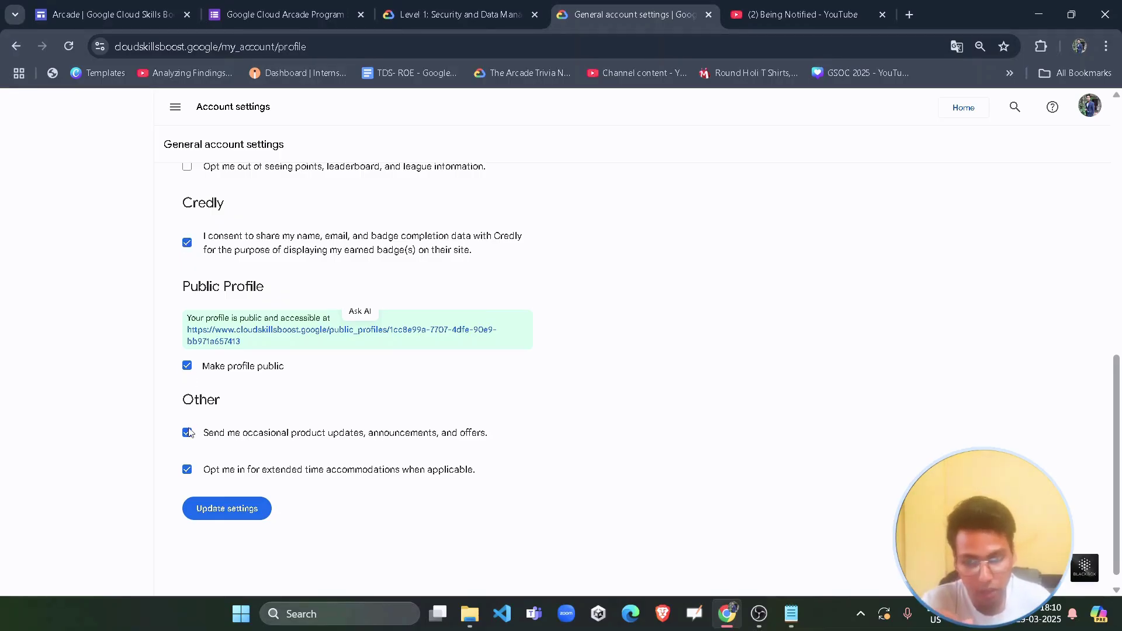
Step: Examine the options for product updates and extended time accommodations under Other
{"action": "left_click_drag", "start_coordinate": [205, 434], "coordinate": [333, 433]}
{"action": "left_click_drag", "start_coordinate": [272, 470], "coordinate": [438, 470]}
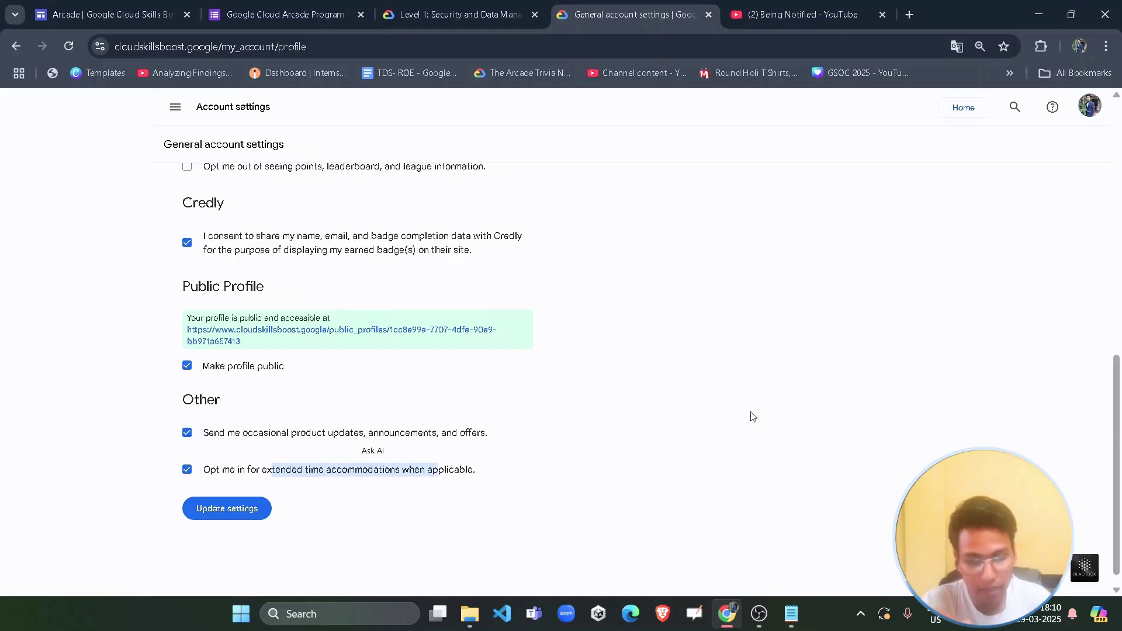
{"action": "left_click", "coordinate": [753, 416]}
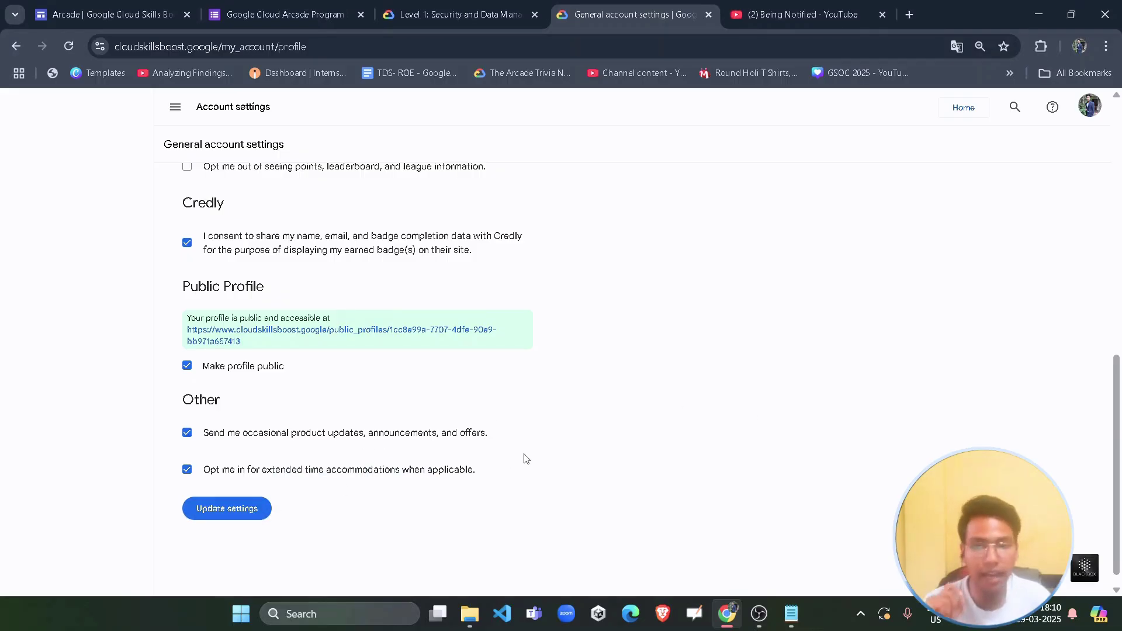
{"action": "scroll", "coordinate": [710, 438], "scroll_direction": "up", "scroll_amount": 9}
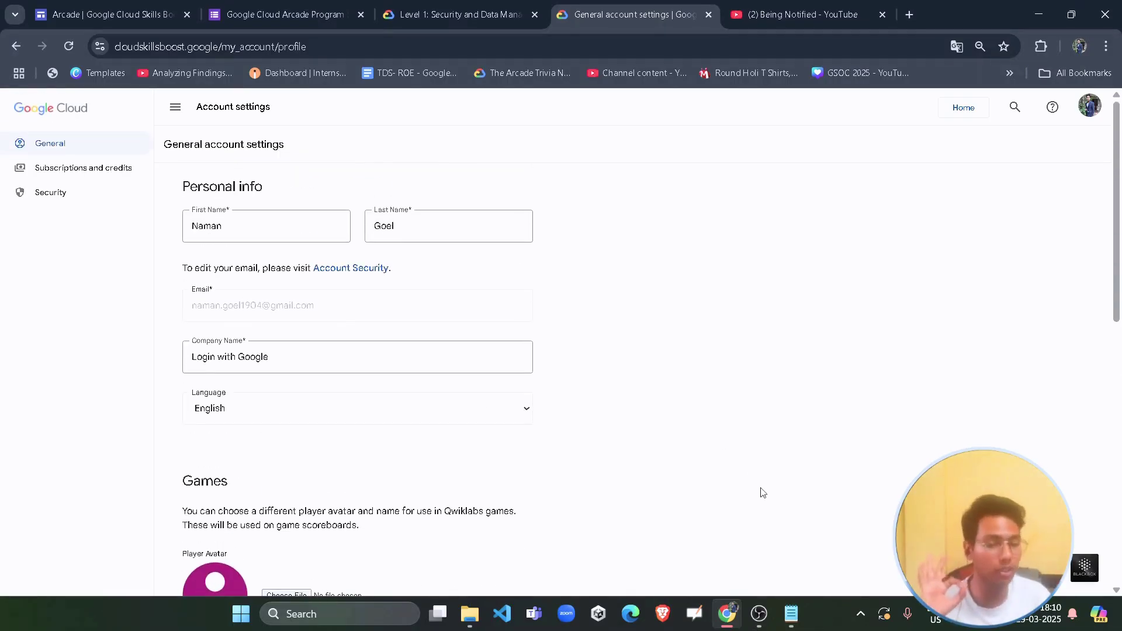
Step: Switch to the prerequisites note in Notepad and append "-> Referal code" to the line about staying updated with your facilitator
{"action": "left_click", "coordinate": [792, 614]}
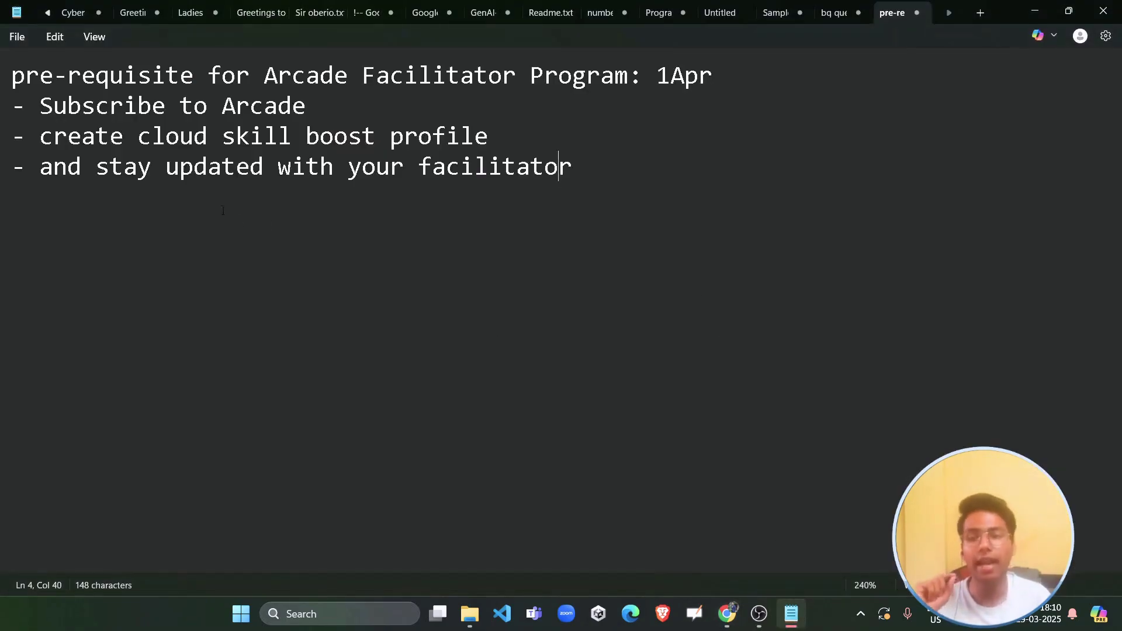
{"action": "left_click_drag", "start_coordinate": [95, 168], "coordinate": [560, 169]}
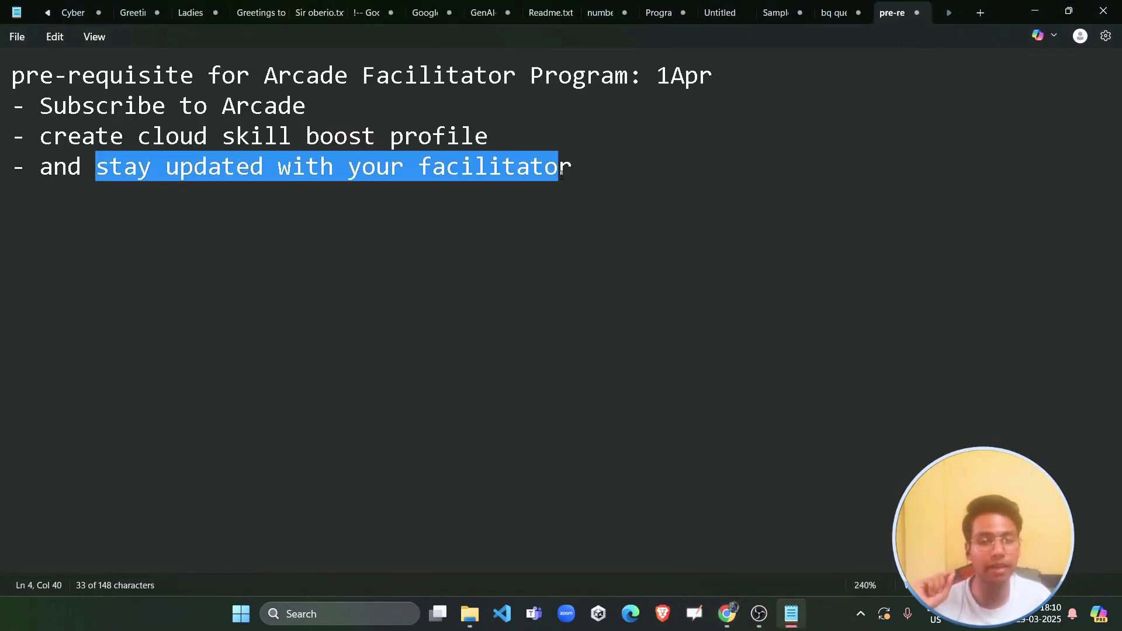
{"action": "left_click", "coordinate": [625, 318]}
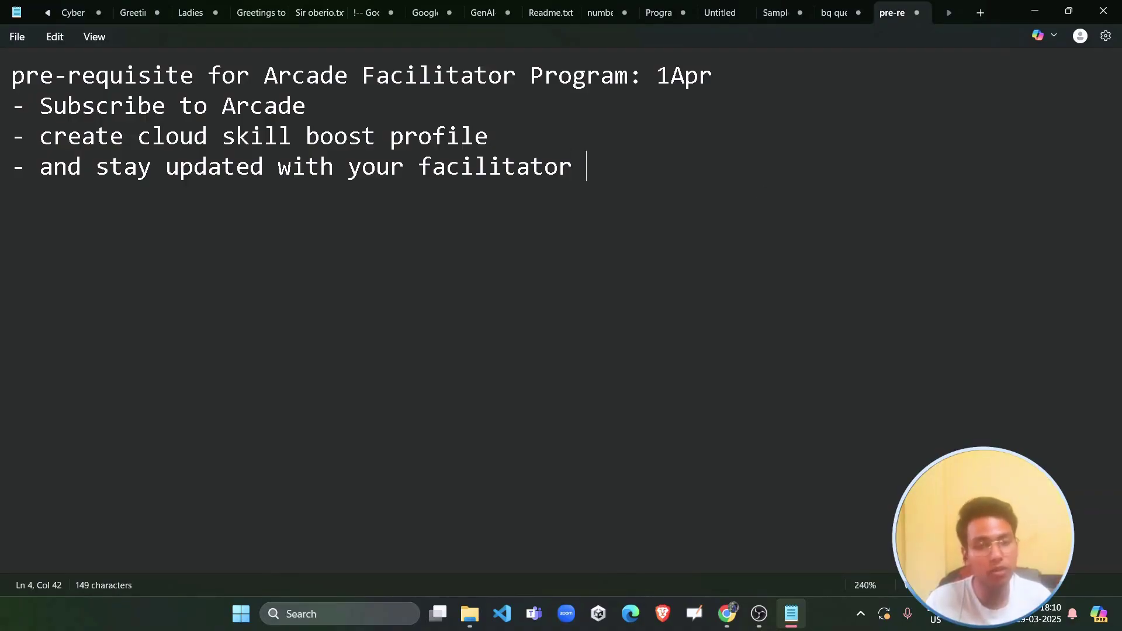
{"action": "type", "text": "> "}
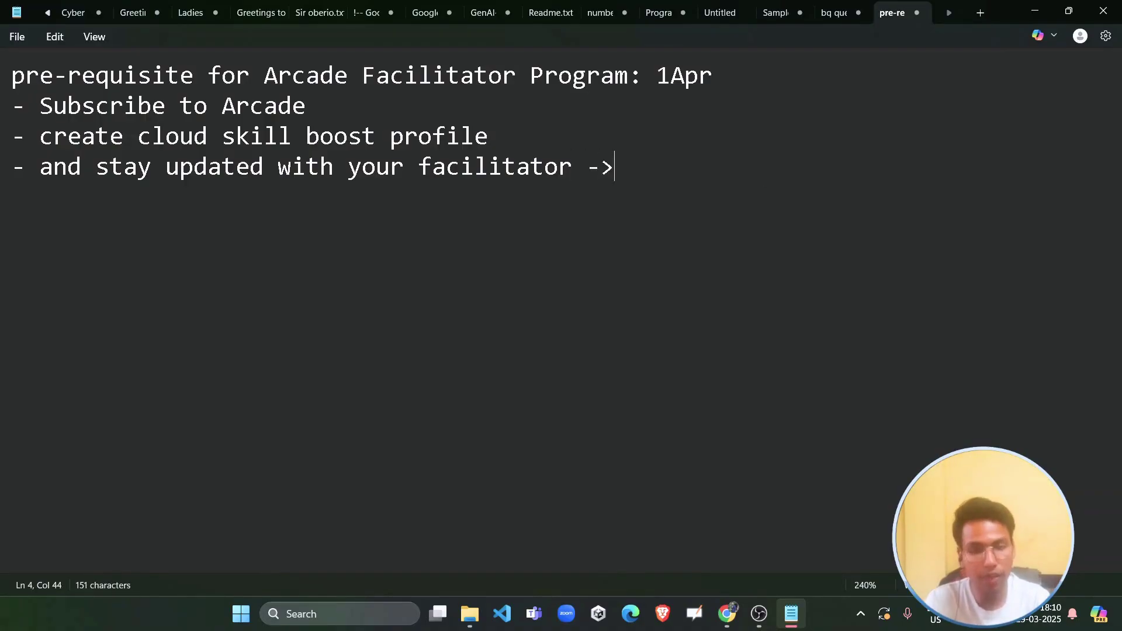
{"action": "type", "text": "Ref"}
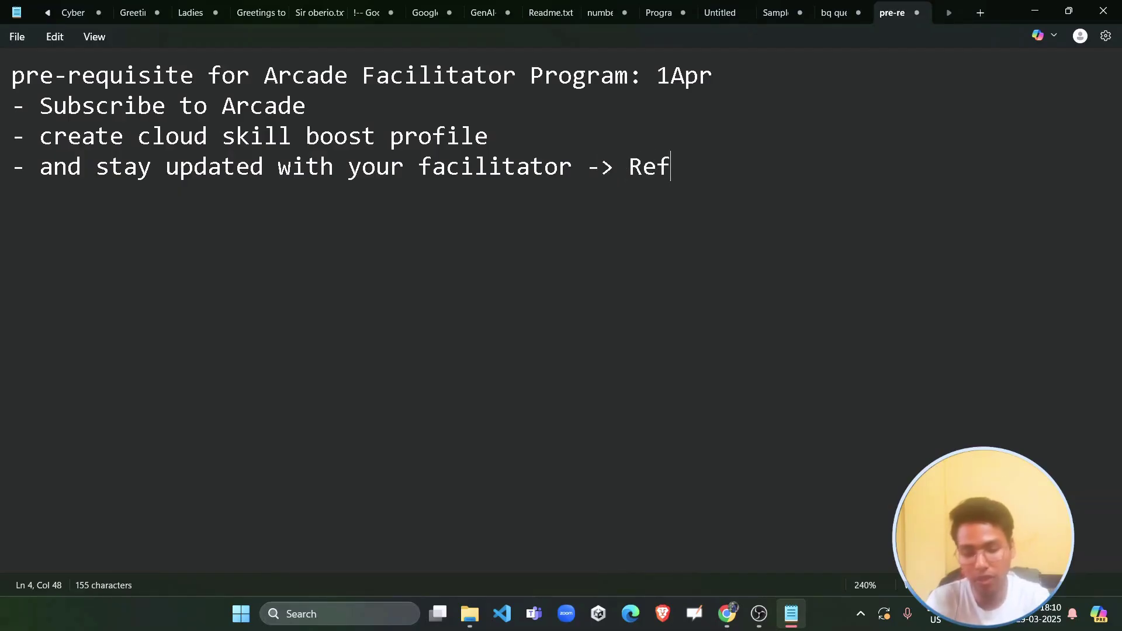
{"action": "type", "text": "eral ode"}
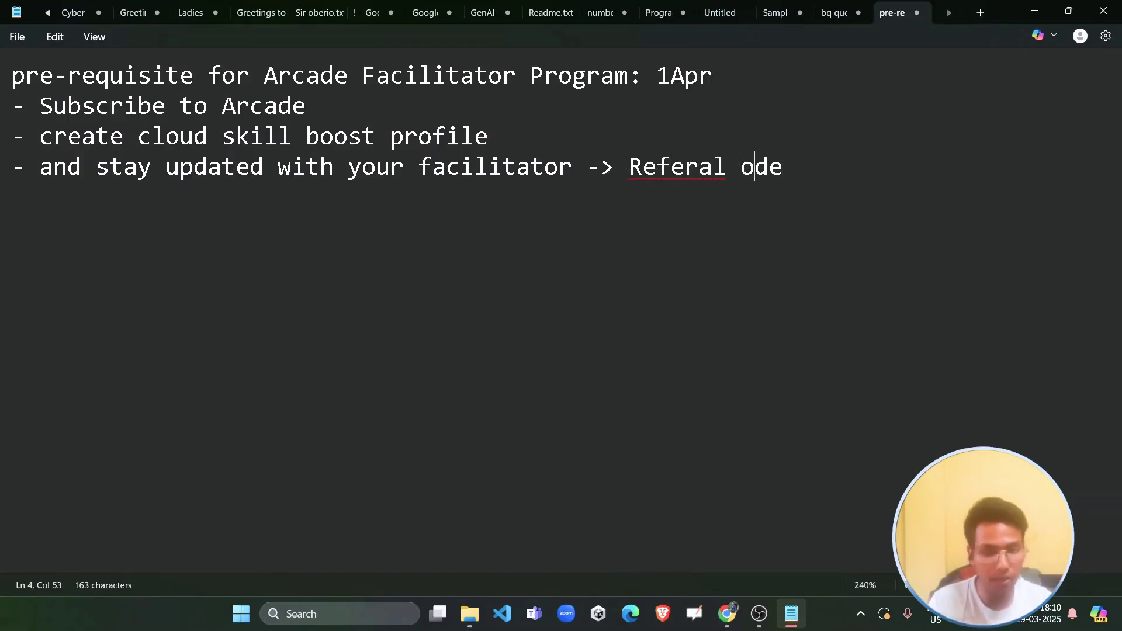
{"action": "type", "text": "c"}
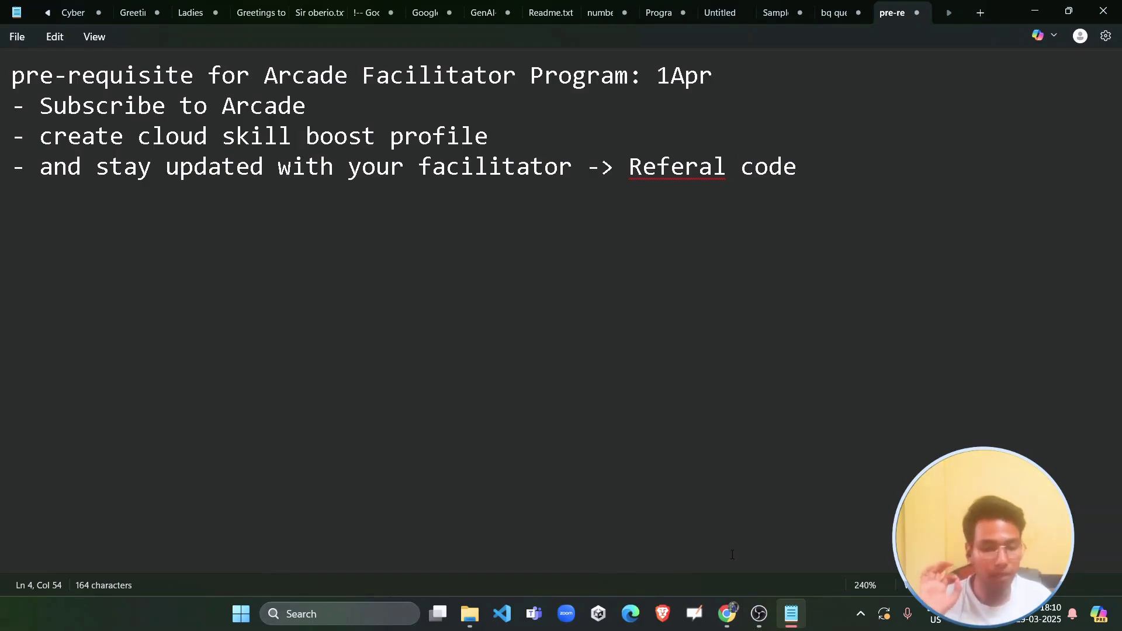
Step: Switch to the Arcade page in Chrome and examine the access codes and Arcade points for Zero Waste, Infinite Gains and Certification Zone March 2025
{"action": "left_click", "coordinate": [727, 613]}
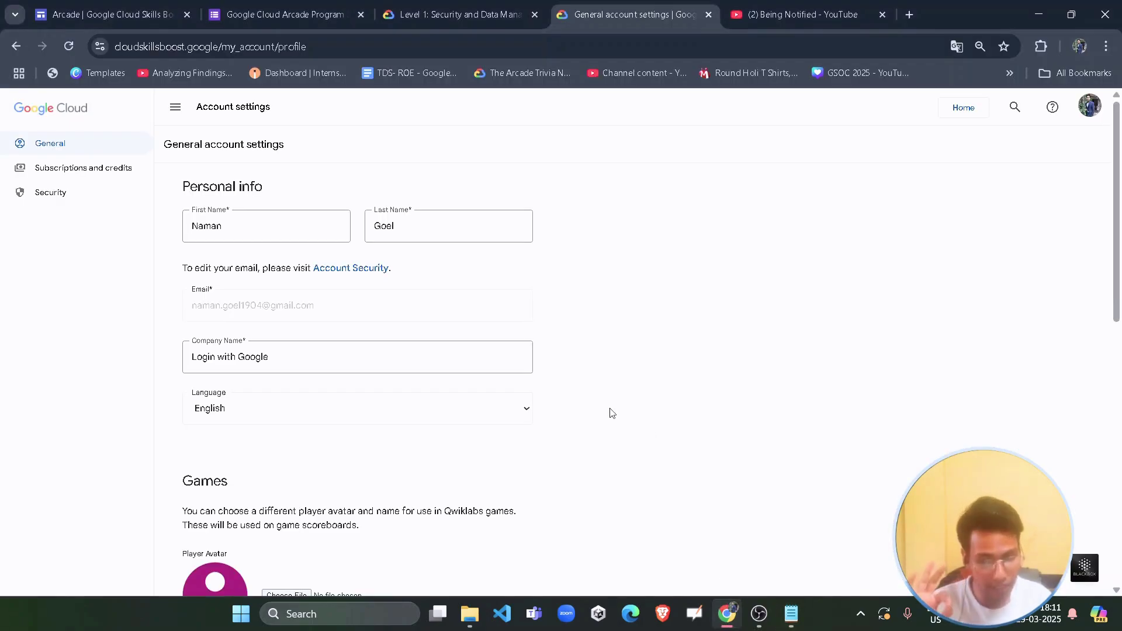
{"action": "scroll", "coordinate": [506, 443], "scroll_direction": "down", "scroll_amount": 10}
{"action": "scroll", "coordinate": [507, 444], "scroll_direction": "up", "scroll_amount": 10}
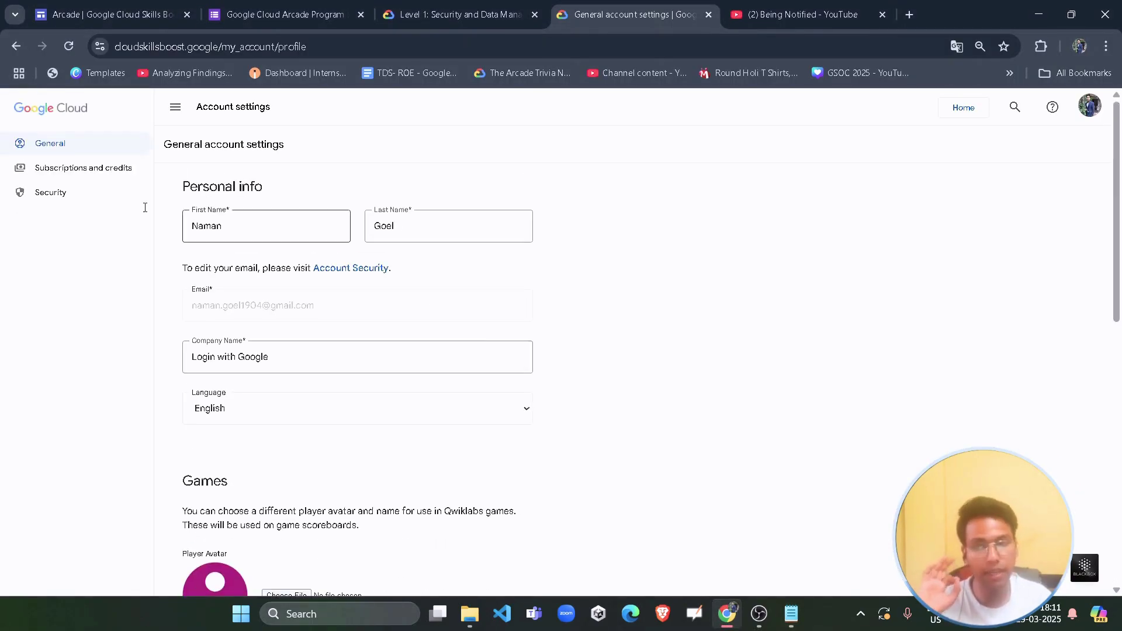
{"action": "left_click", "coordinate": [307, 24]}
{"action": "left_click", "coordinate": [111, 15]}
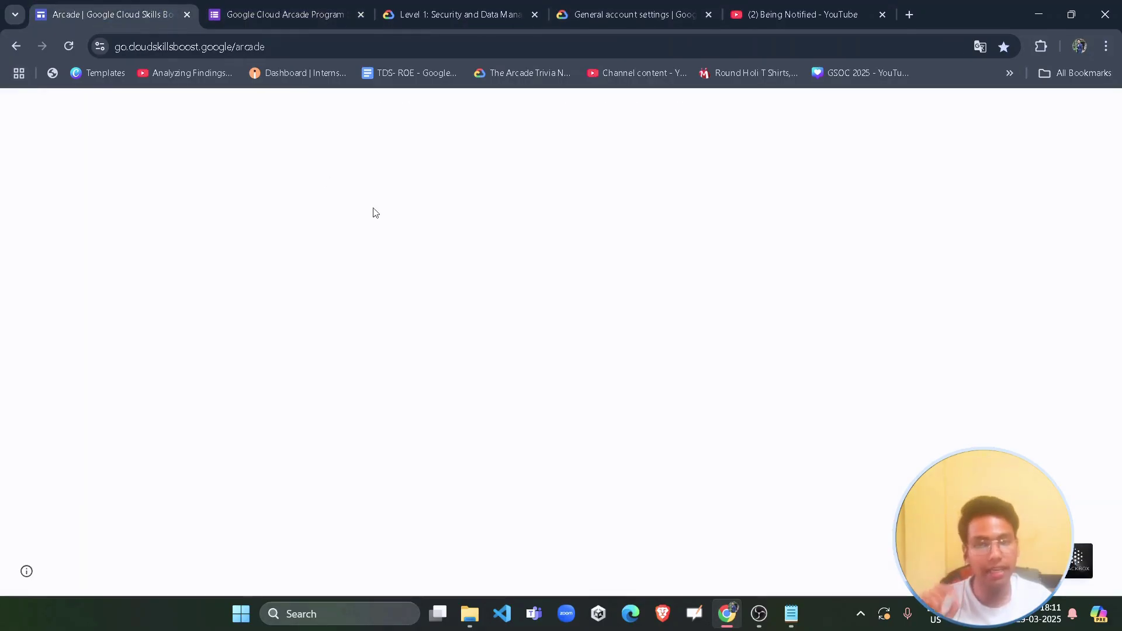
{"action": "scroll", "coordinate": [583, 446], "scroll_direction": "down", "scroll_amount": 4}
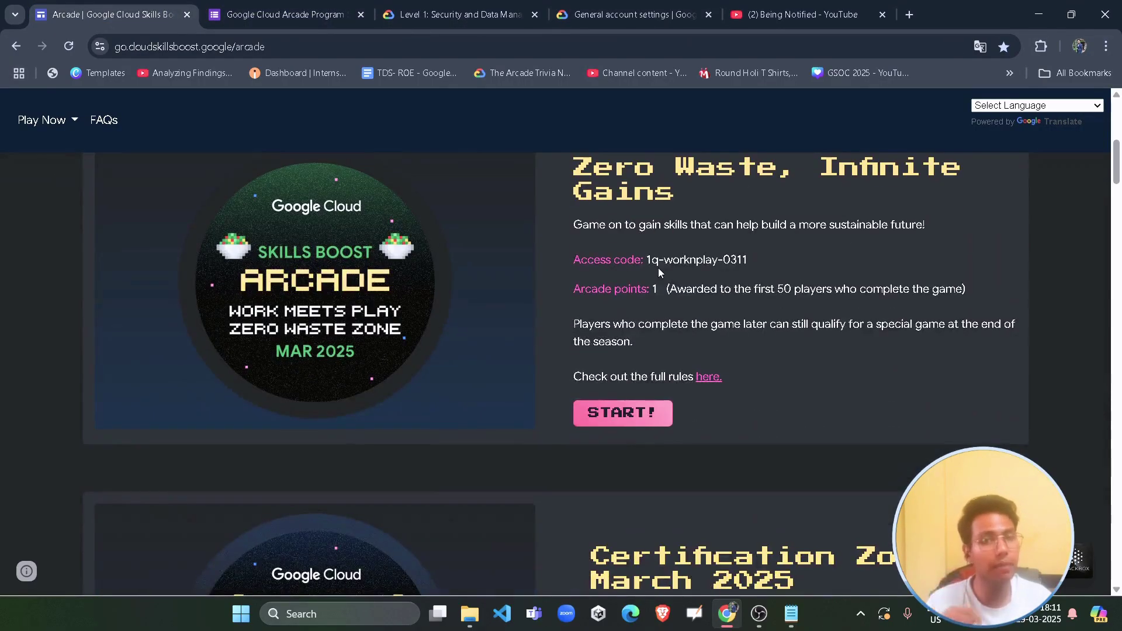
{"action": "left_click_drag", "start_coordinate": [572, 160], "coordinate": [634, 342]}
{"action": "scroll", "coordinate": [659, 364], "scroll_direction": "down", "scroll_amount": 5}
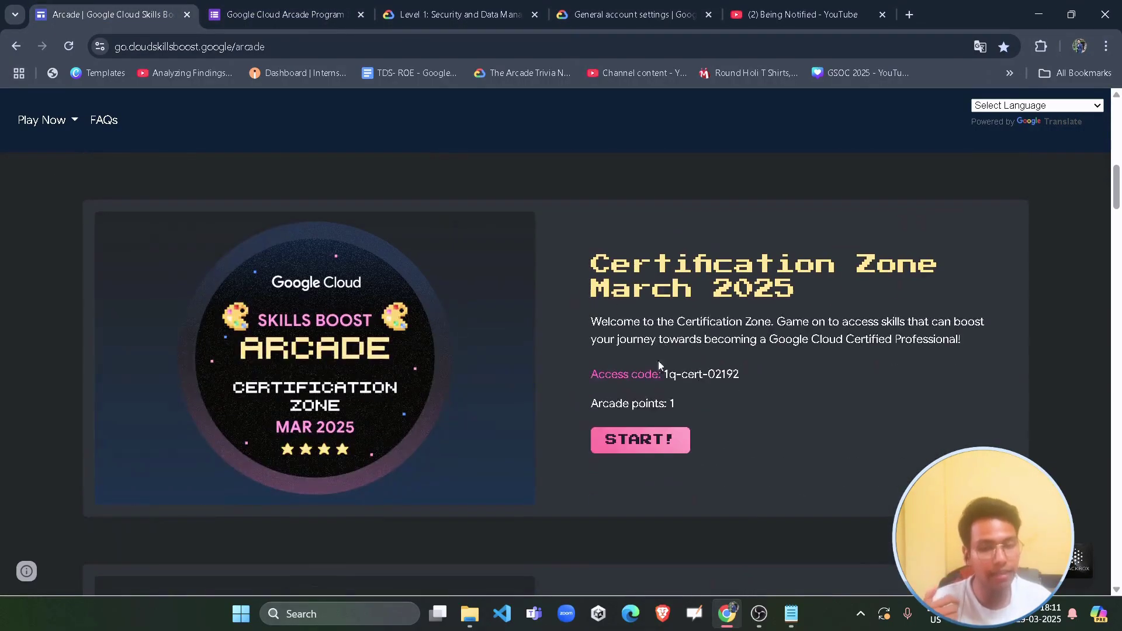
{"action": "left_click_drag", "start_coordinate": [586, 409], "coordinate": [676, 403]}
{"action": "left_click", "coordinate": [678, 402]}
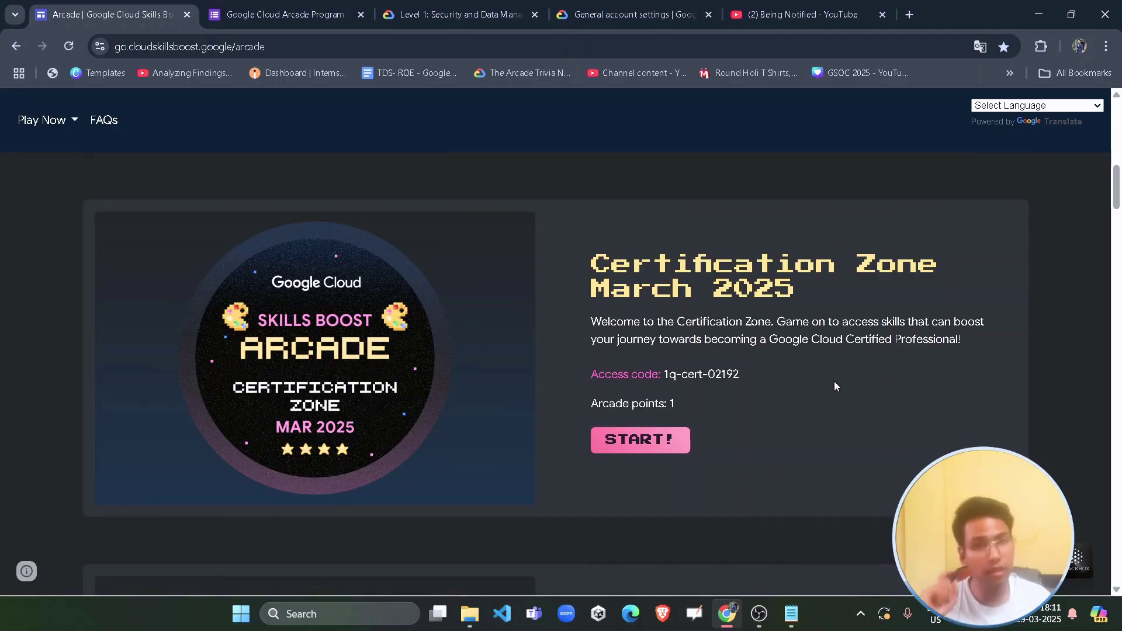
Step: Examine the Being Notified channel's videos on YouTube, from the latest uploads back to the older Arcade participation and support guides
{"action": "left_click", "coordinate": [760, 14]}
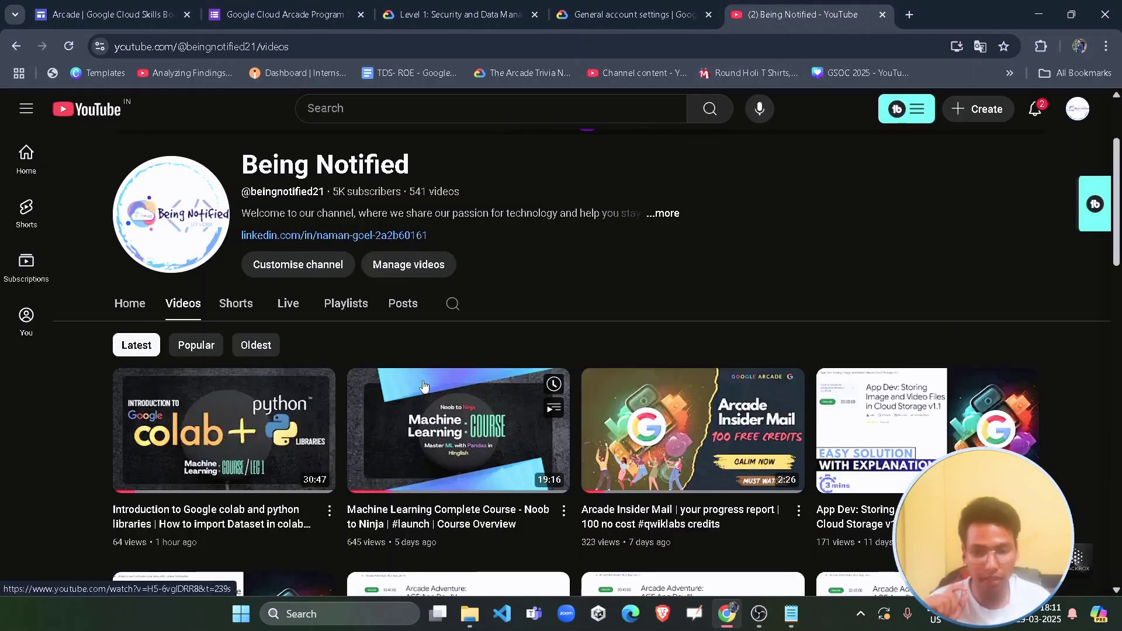
{"action": "scroll", "coordinate": [425, 385], "scroll_direction": "down", "scroll_amount": 15}
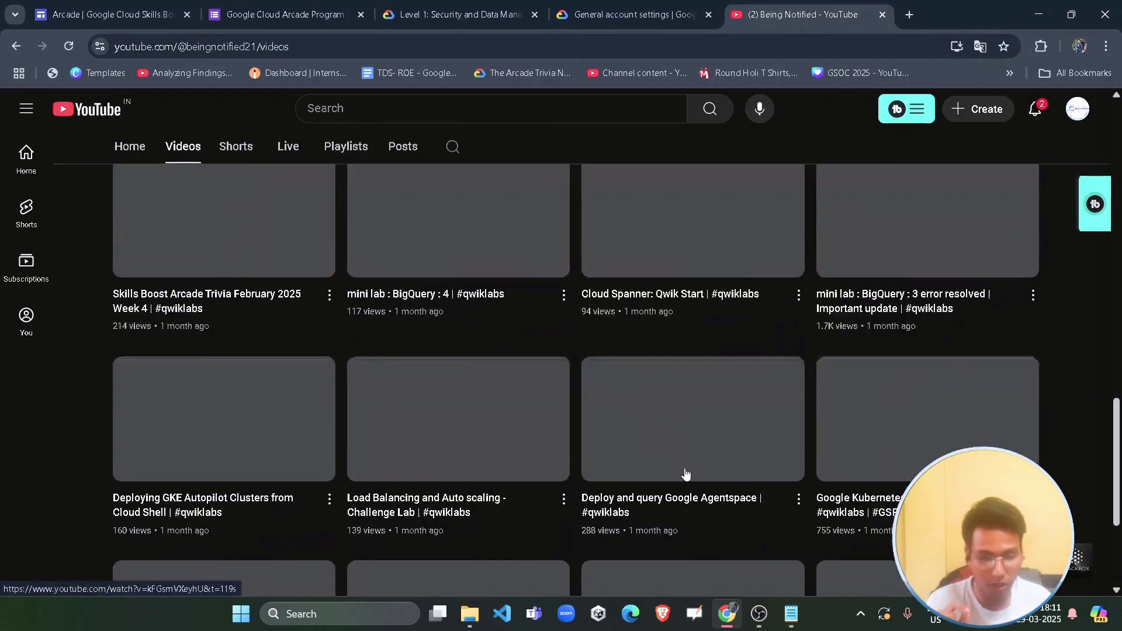
{"action": "scroll", "coordinate": [686, 473], "scroll_direction": "down", "scroll_amount": 3}
{"action": "scroll", "coordinate": [554, 450], "scroll_direction": "down", "scroll_amount": 1}
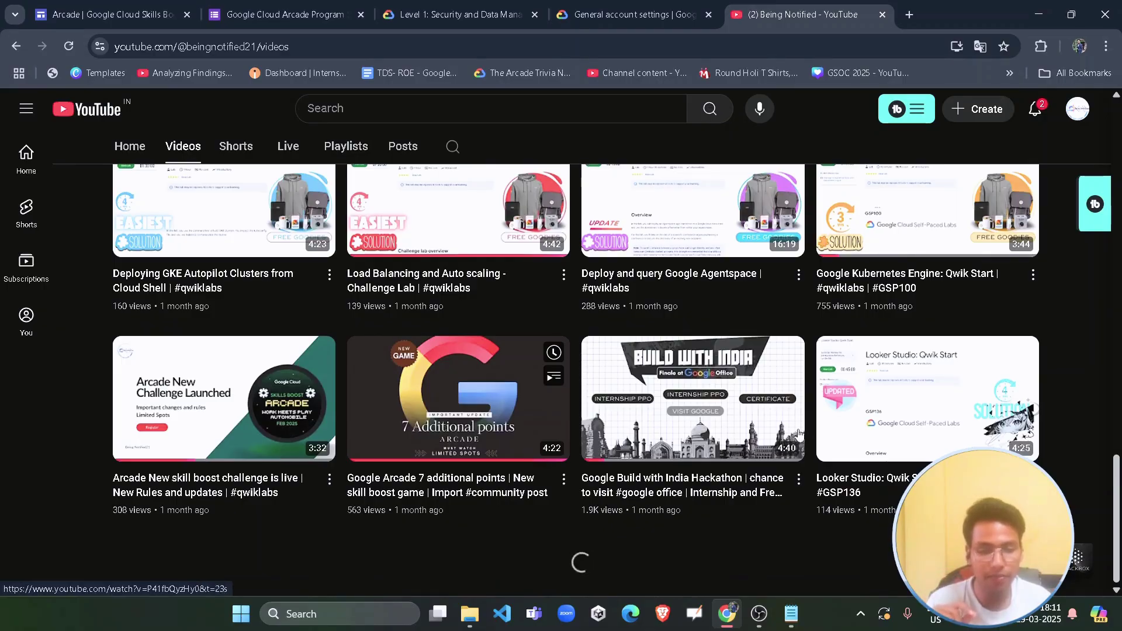
{"action": "scroll", "coordinate": [645, 447], "scroll_direction": "down", "scroll_amount": 5}
{"action": "scroll", "coordinate": [645, 448], "scroll_direction": "down", "scroll_amount": 10}
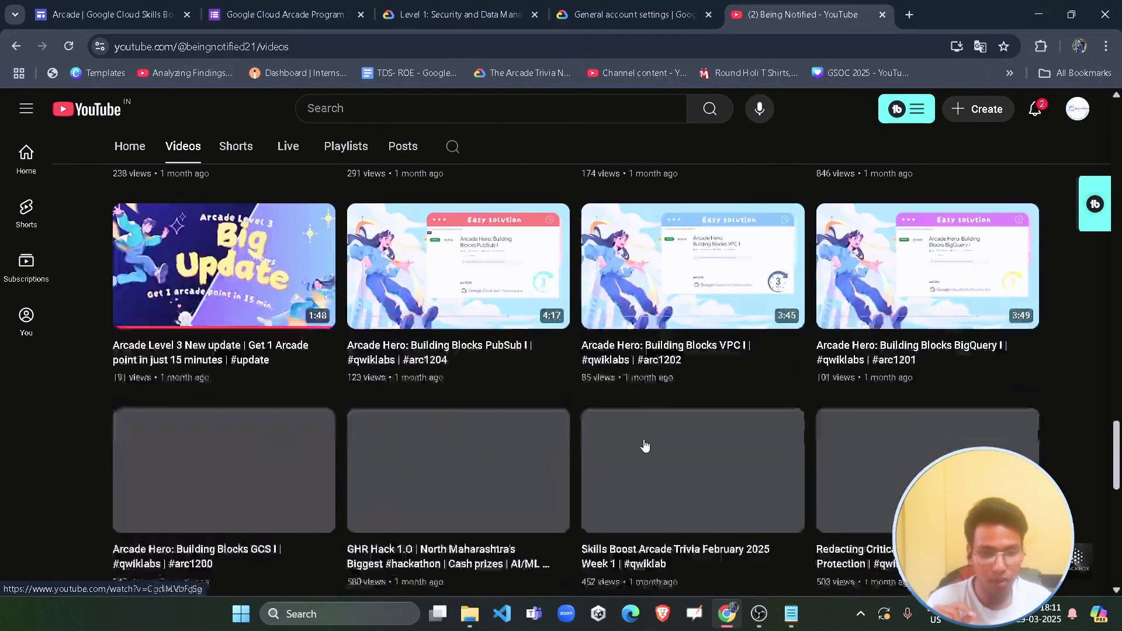
{"action": "scroll", "coordinate": [628, 401], "scroll_direction": "down", "scroll_amount": 5}
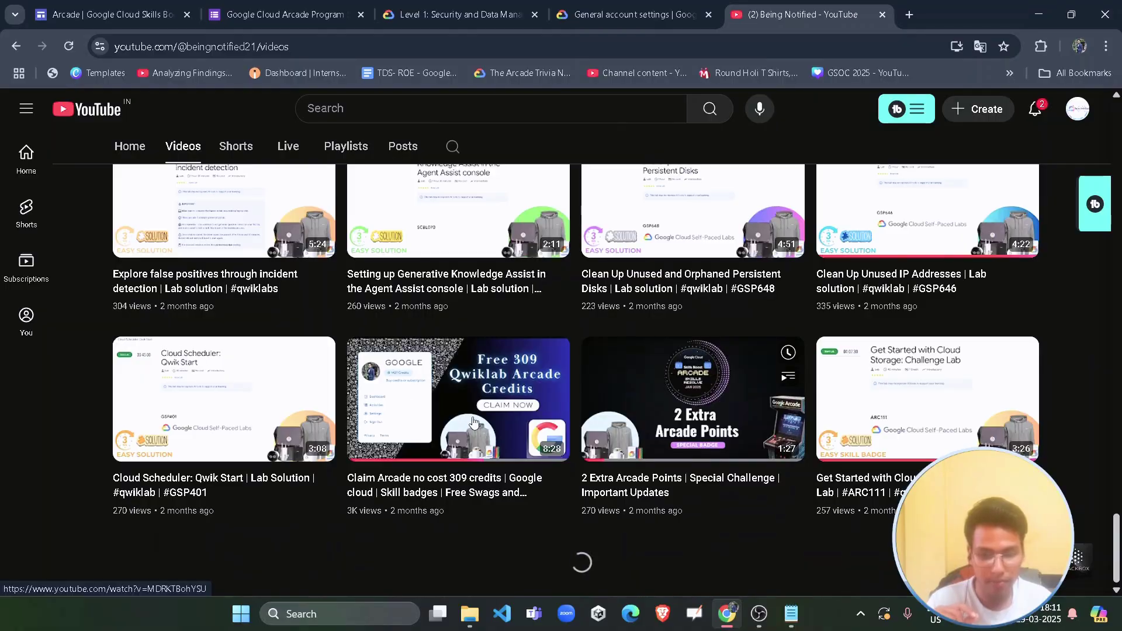
{"action": "scroll", "coordinate": [545, 434], "scroll_direction": "down", "scroll_amount": 10}
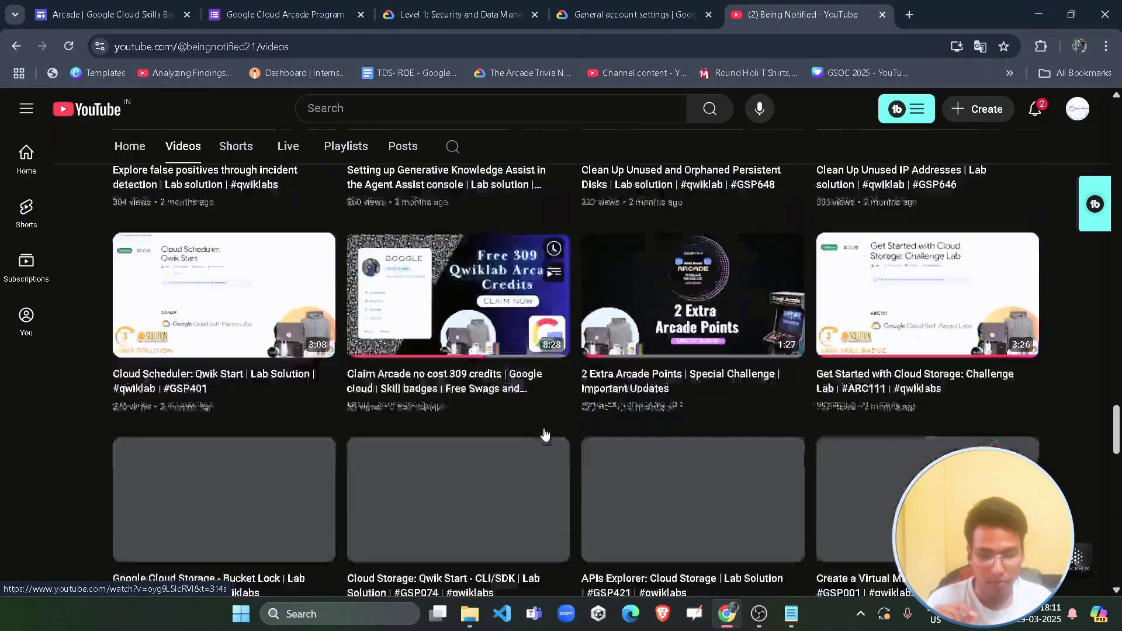
{"action": "scroll", "coordinate": [545, 434], "scroll_direction": "down", "scroll_amount": 5}
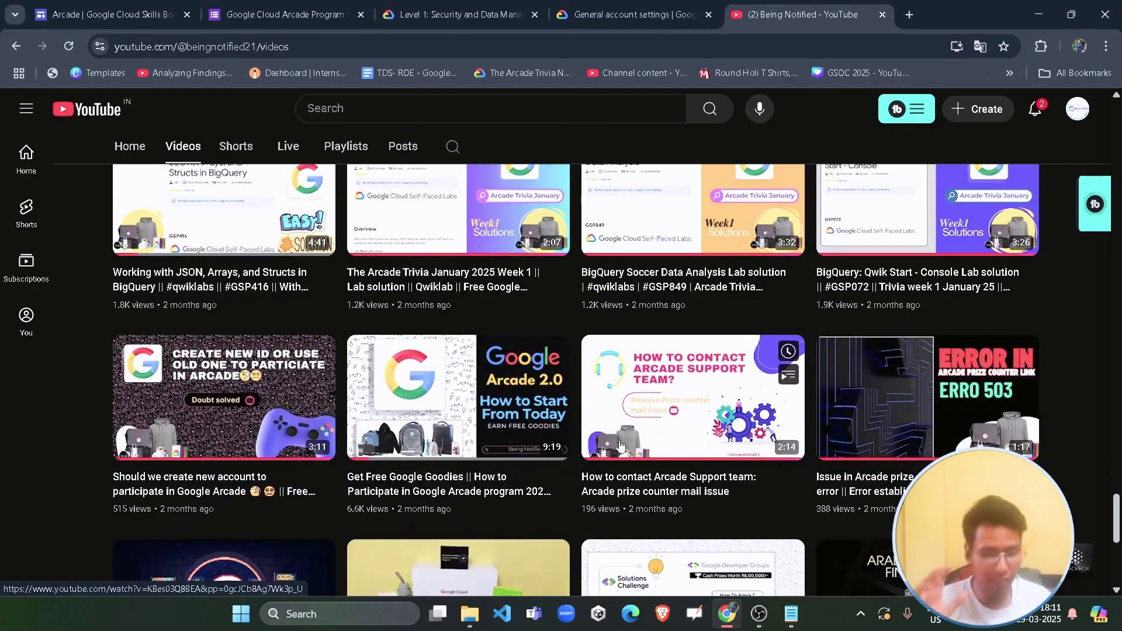
{"action": "mouse_move", "coordinate": [454, 487]}
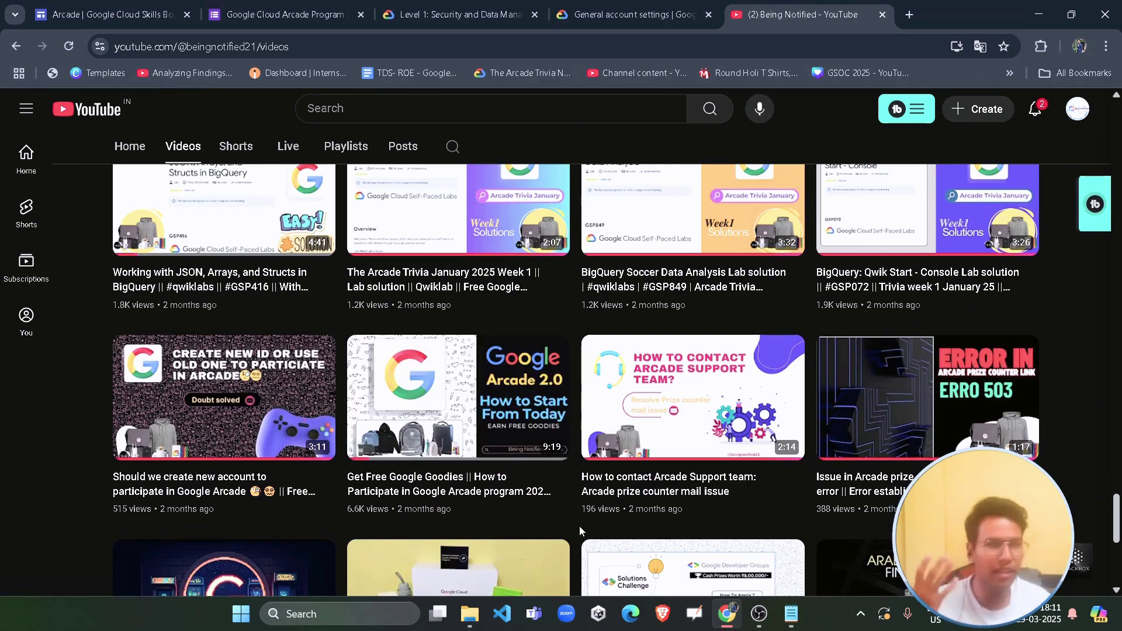
{"action": "mouse_move", "coordinate": [589, 468]}
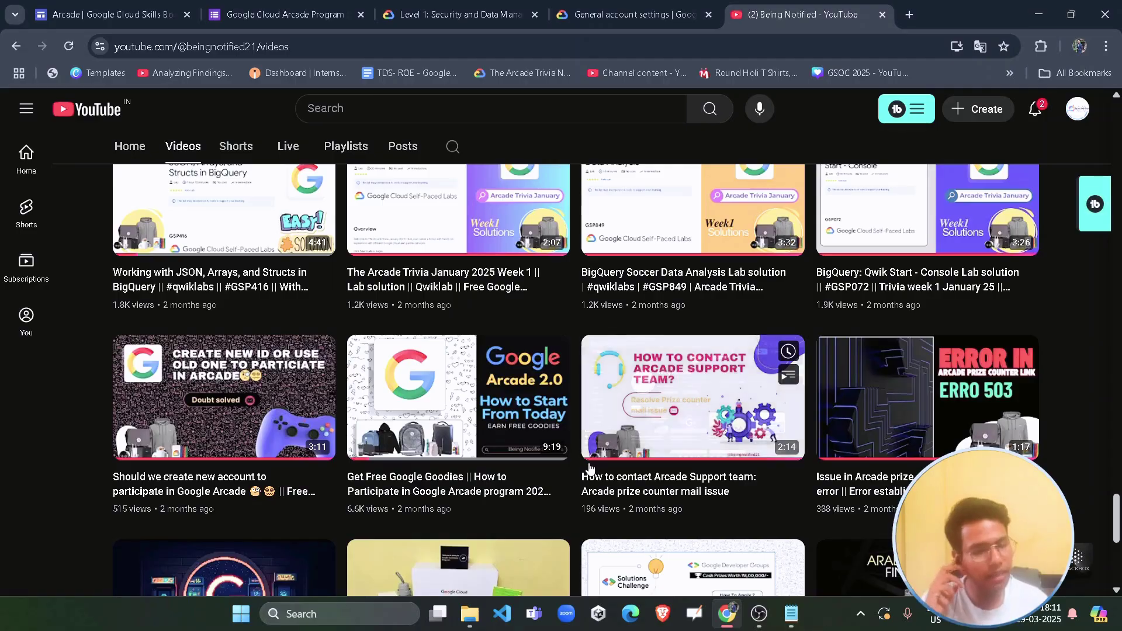
{"action": "scroll", "coordinate": [444, 285], "scroll_direction": "up", "scroll_amount": 15}
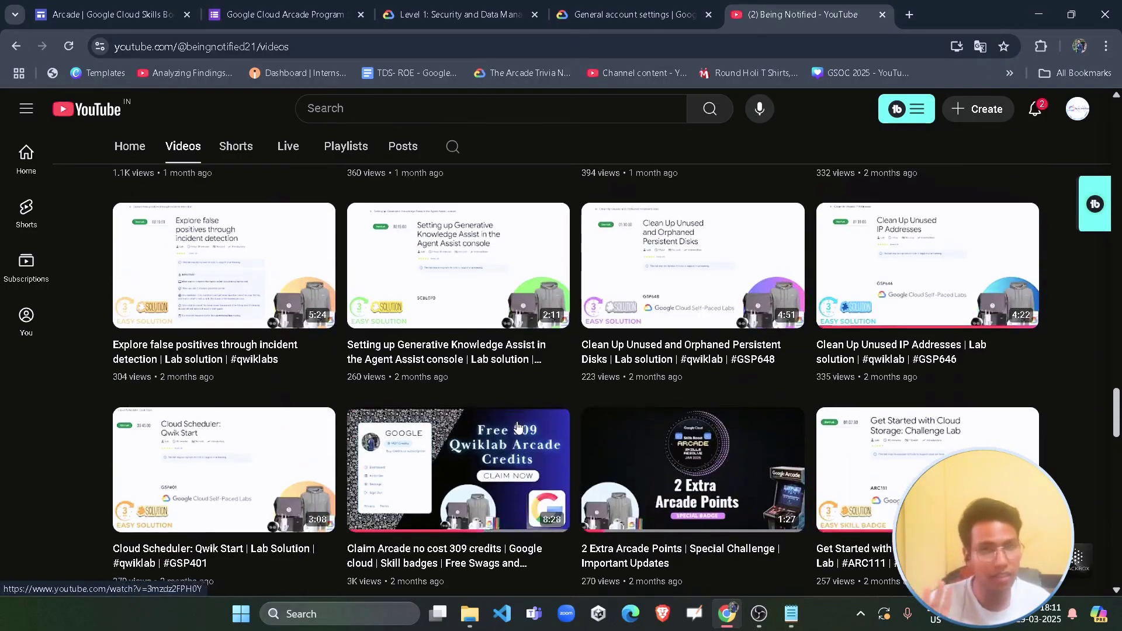
{"action": "scroll", "coordinate": [444, 285], "scroll_direction": "up", "scroll_amount": 3}
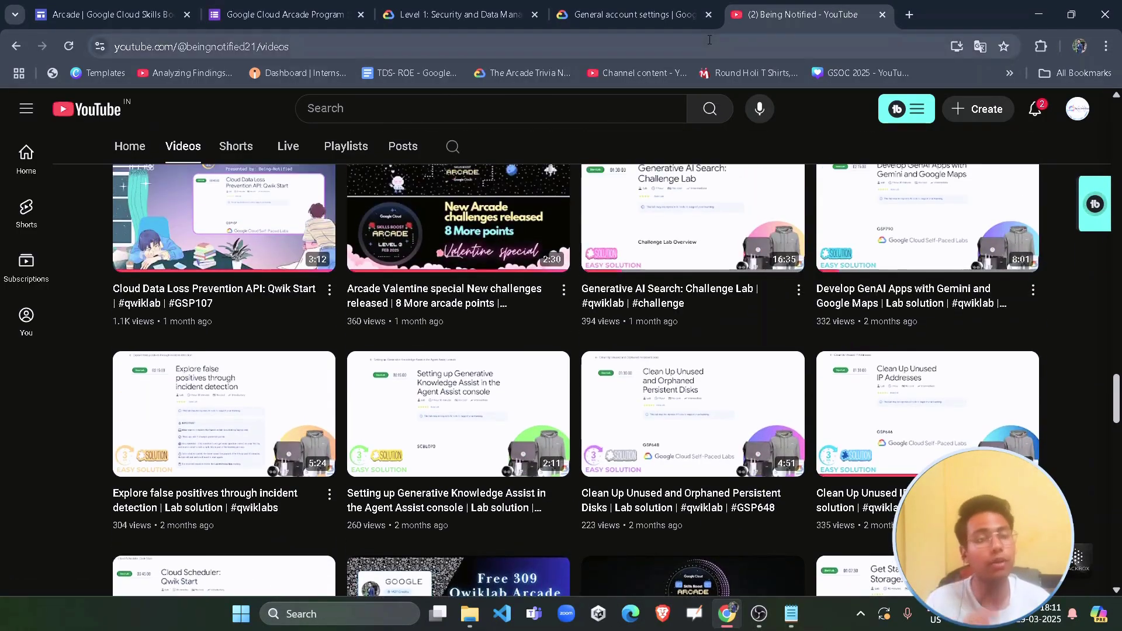
{"action": "scroll", "coordinate": [395, 361], "scroll_direction": "up", "scroll_amount": 15}
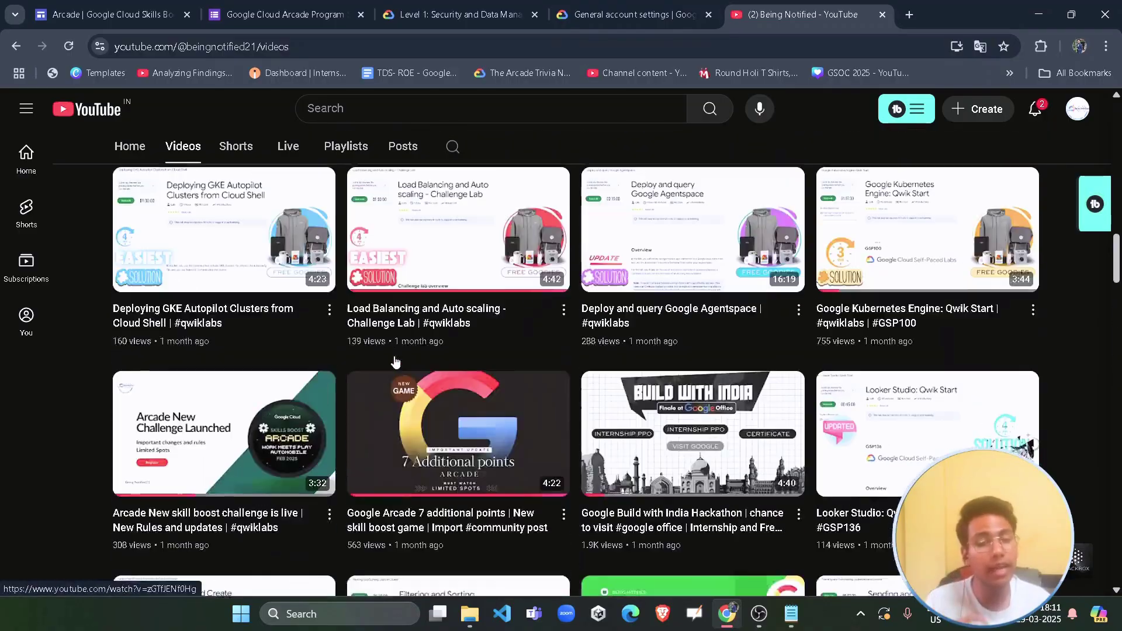
{"action": "scroll", "coordinate": [395, 361], "scroll_direction": "up", "scroll_amount": 15}
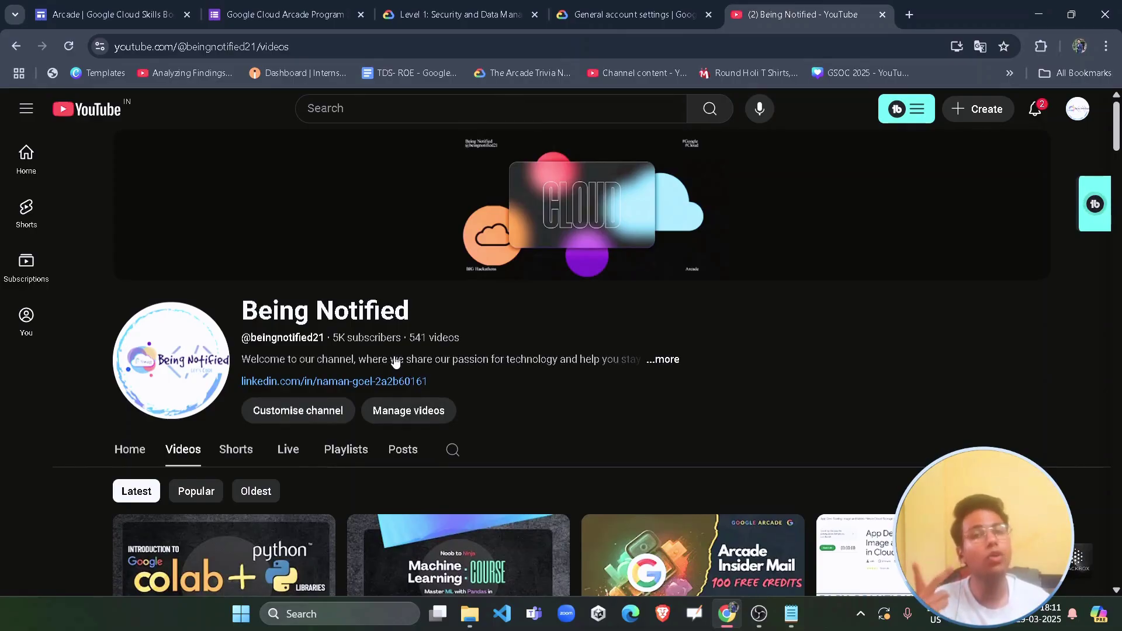
Step: Return to the Skills Boost Arcade page and view its opening section with the subscription notice
{"action": "left_click", "coordinate": [93, 14]}
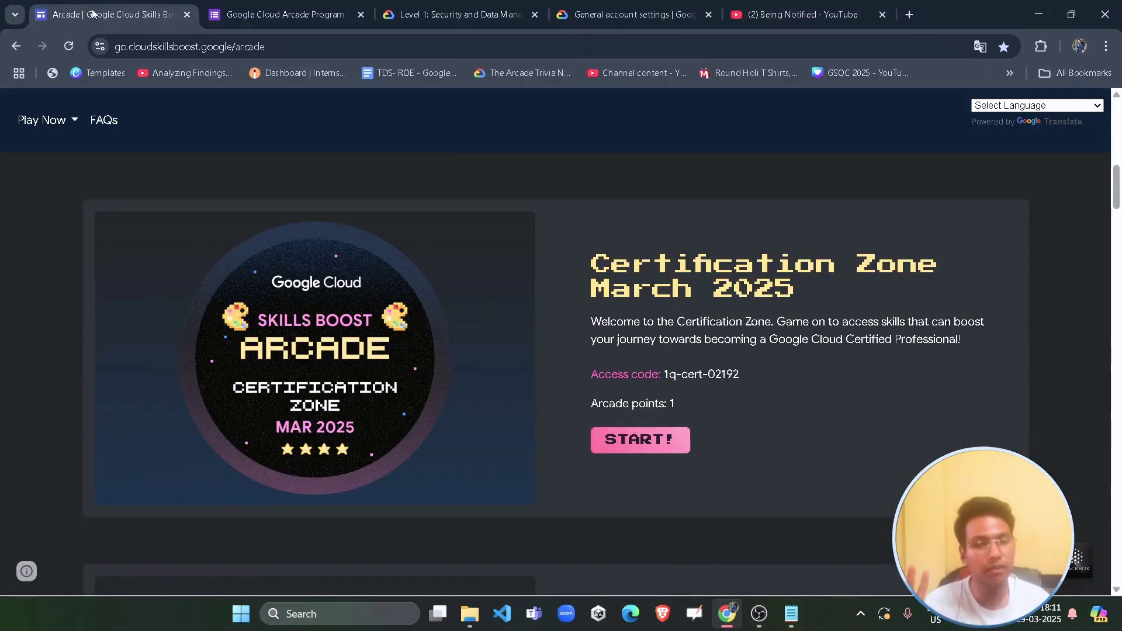
{"action": "scroll", "coordinate": [686, 407], "scroll_direction": "up", "scroll_amount": 10}
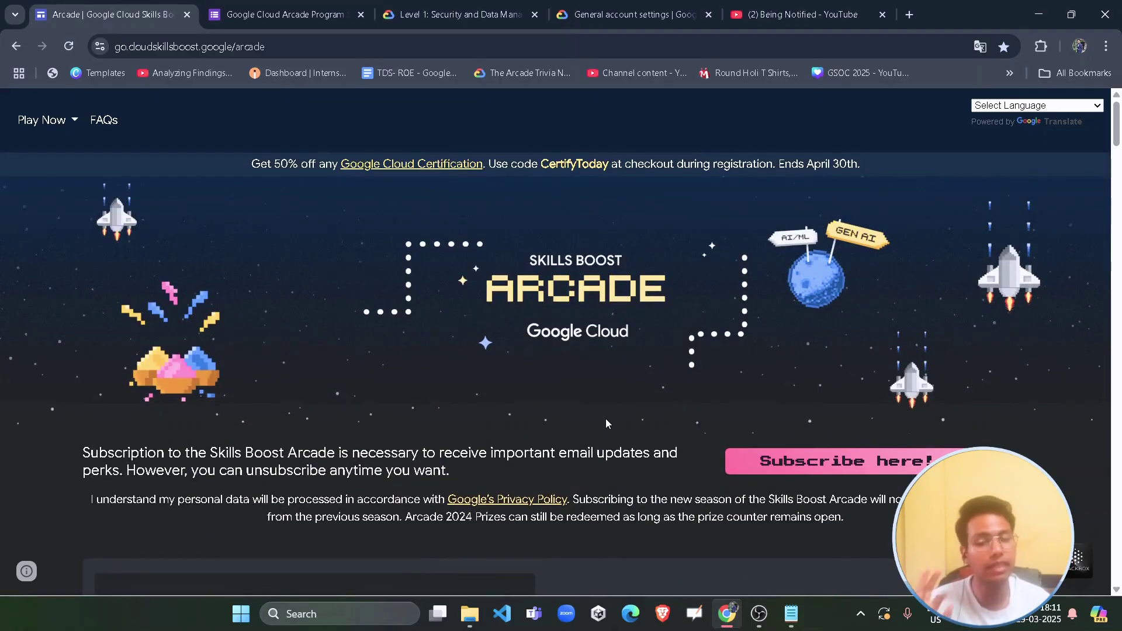